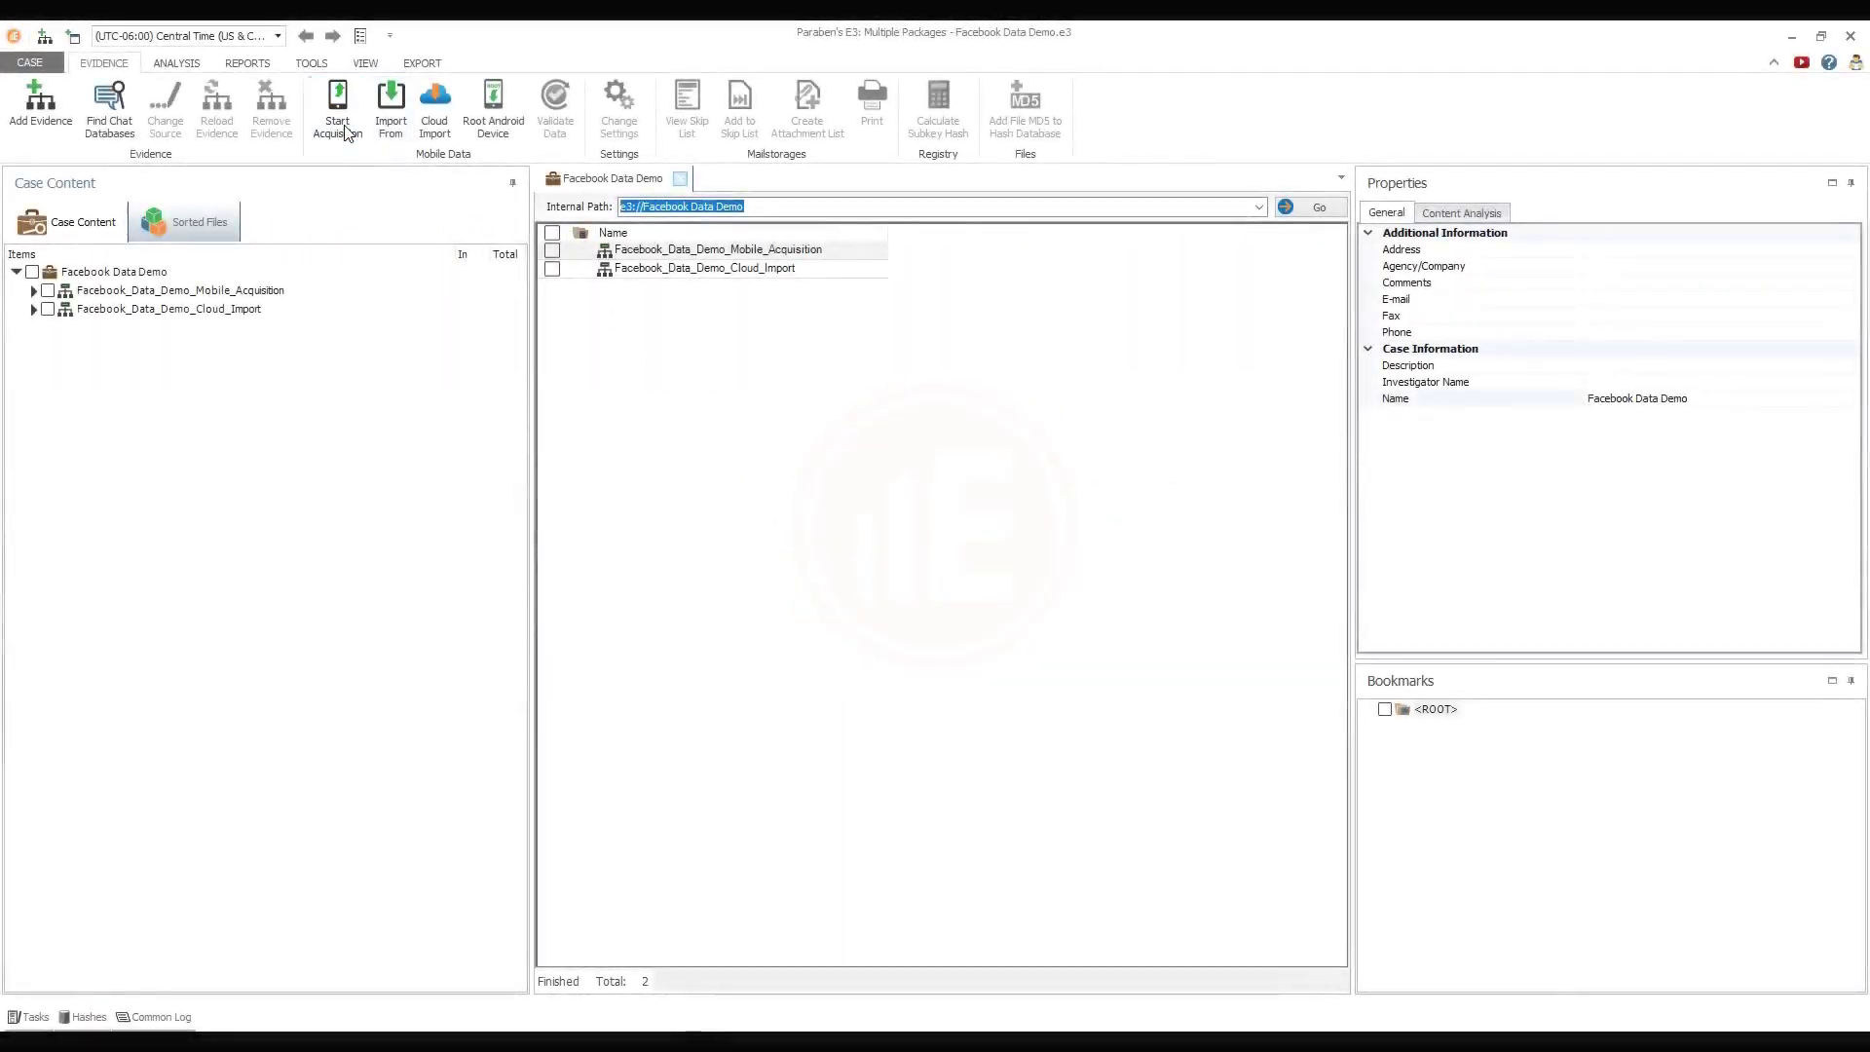
{"action": "left_click", "coordinate": [343, 129]}
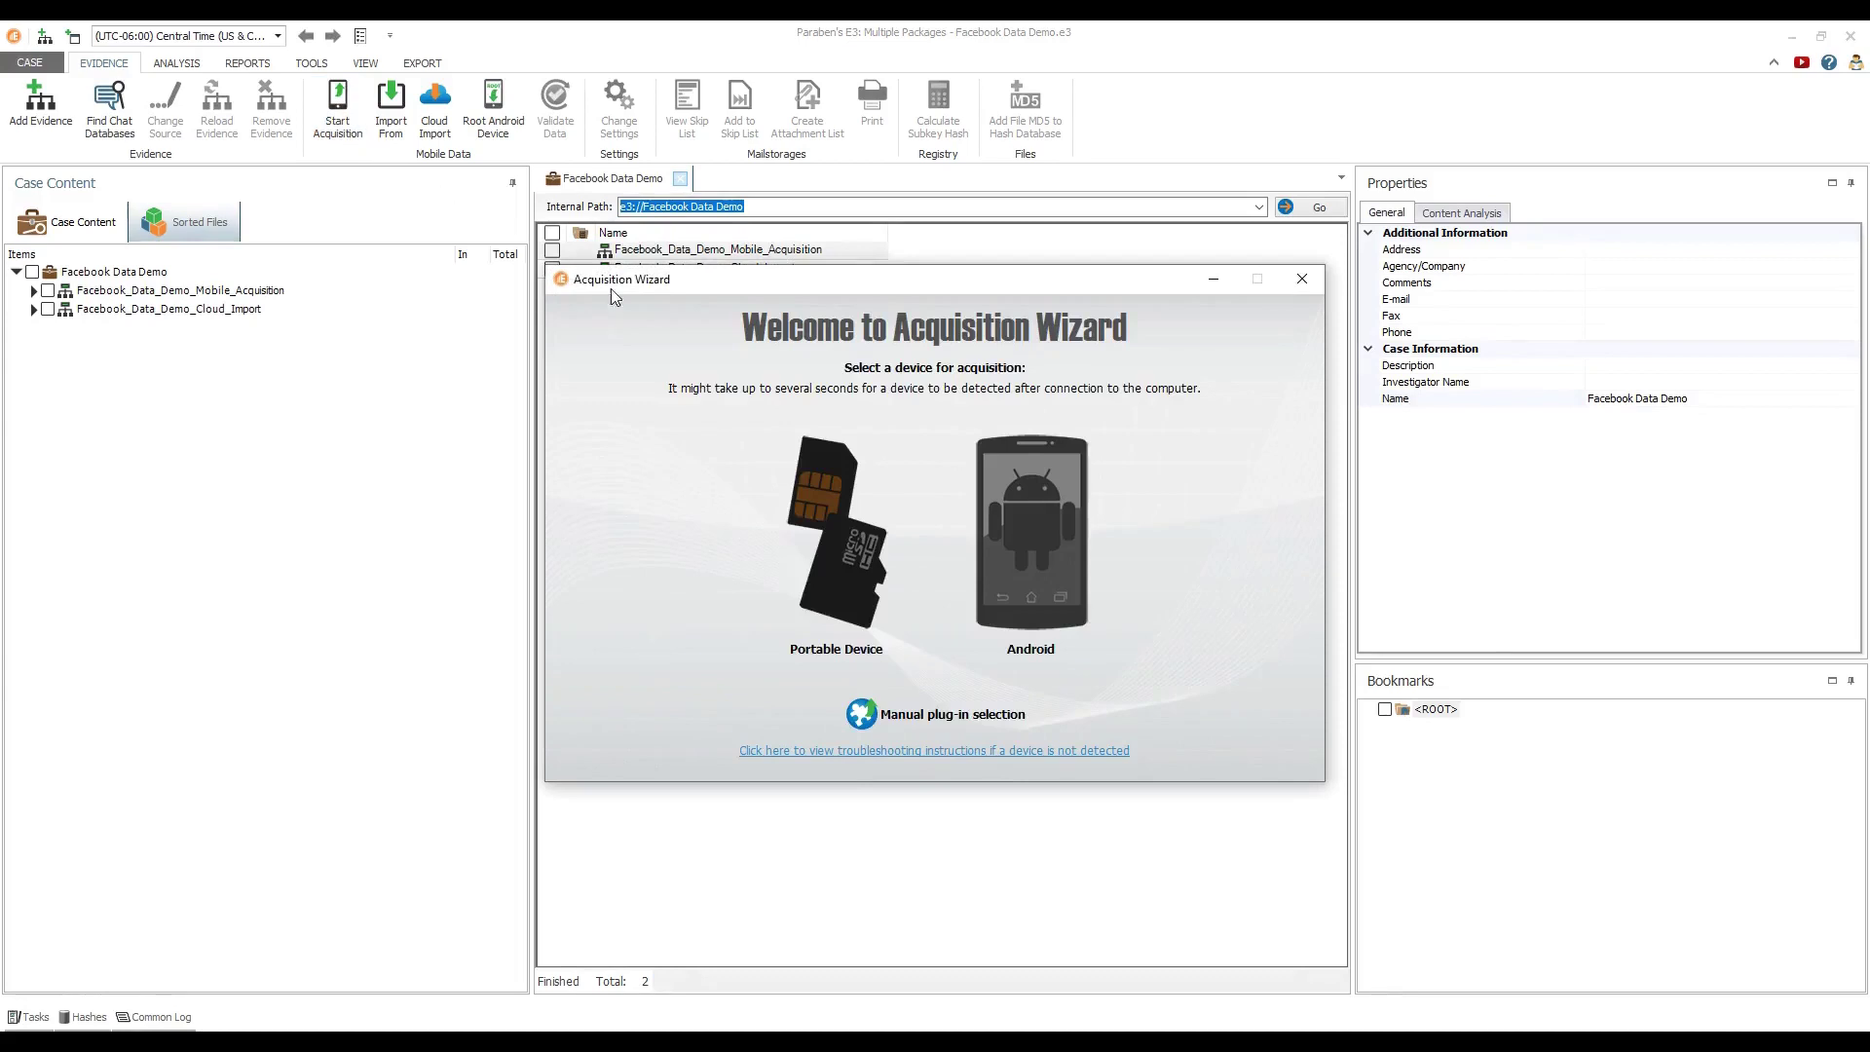
{"action": "left_click", "coordinate": [1009, 526]}
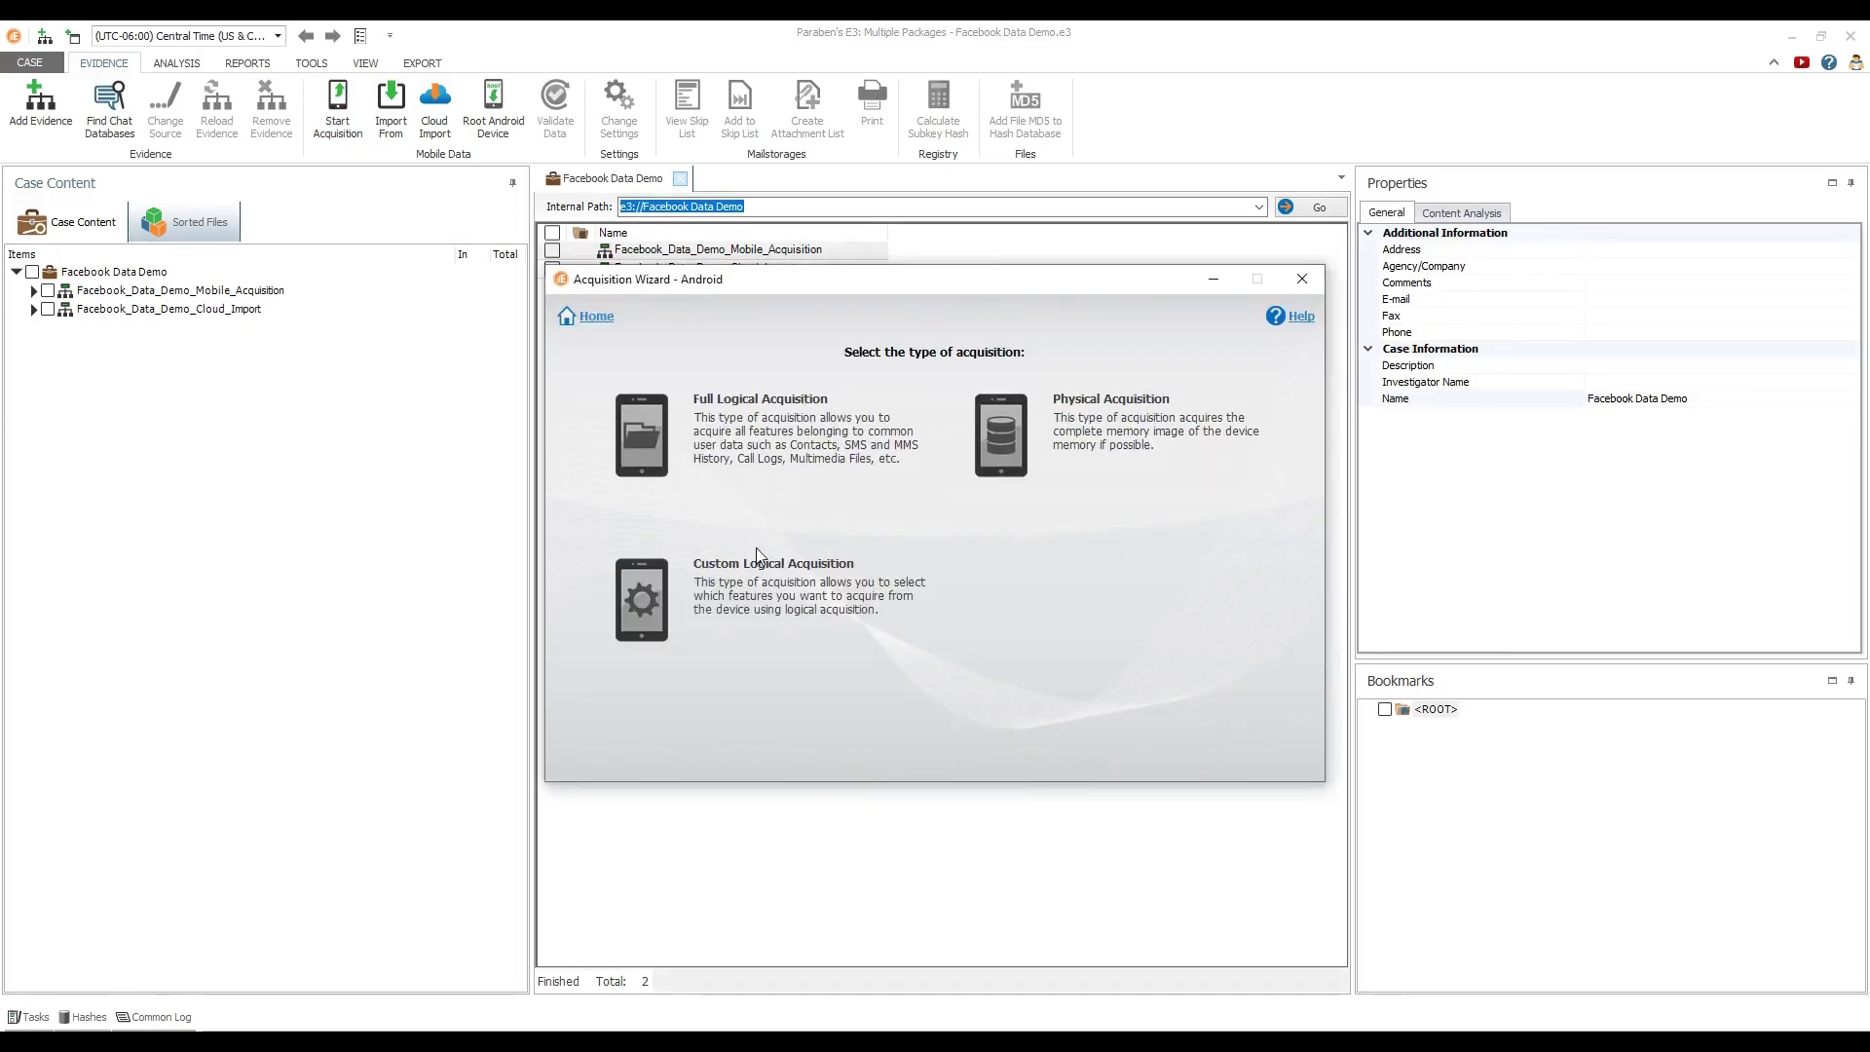
{"action": "left_click", "coordinate": [629, 572]}
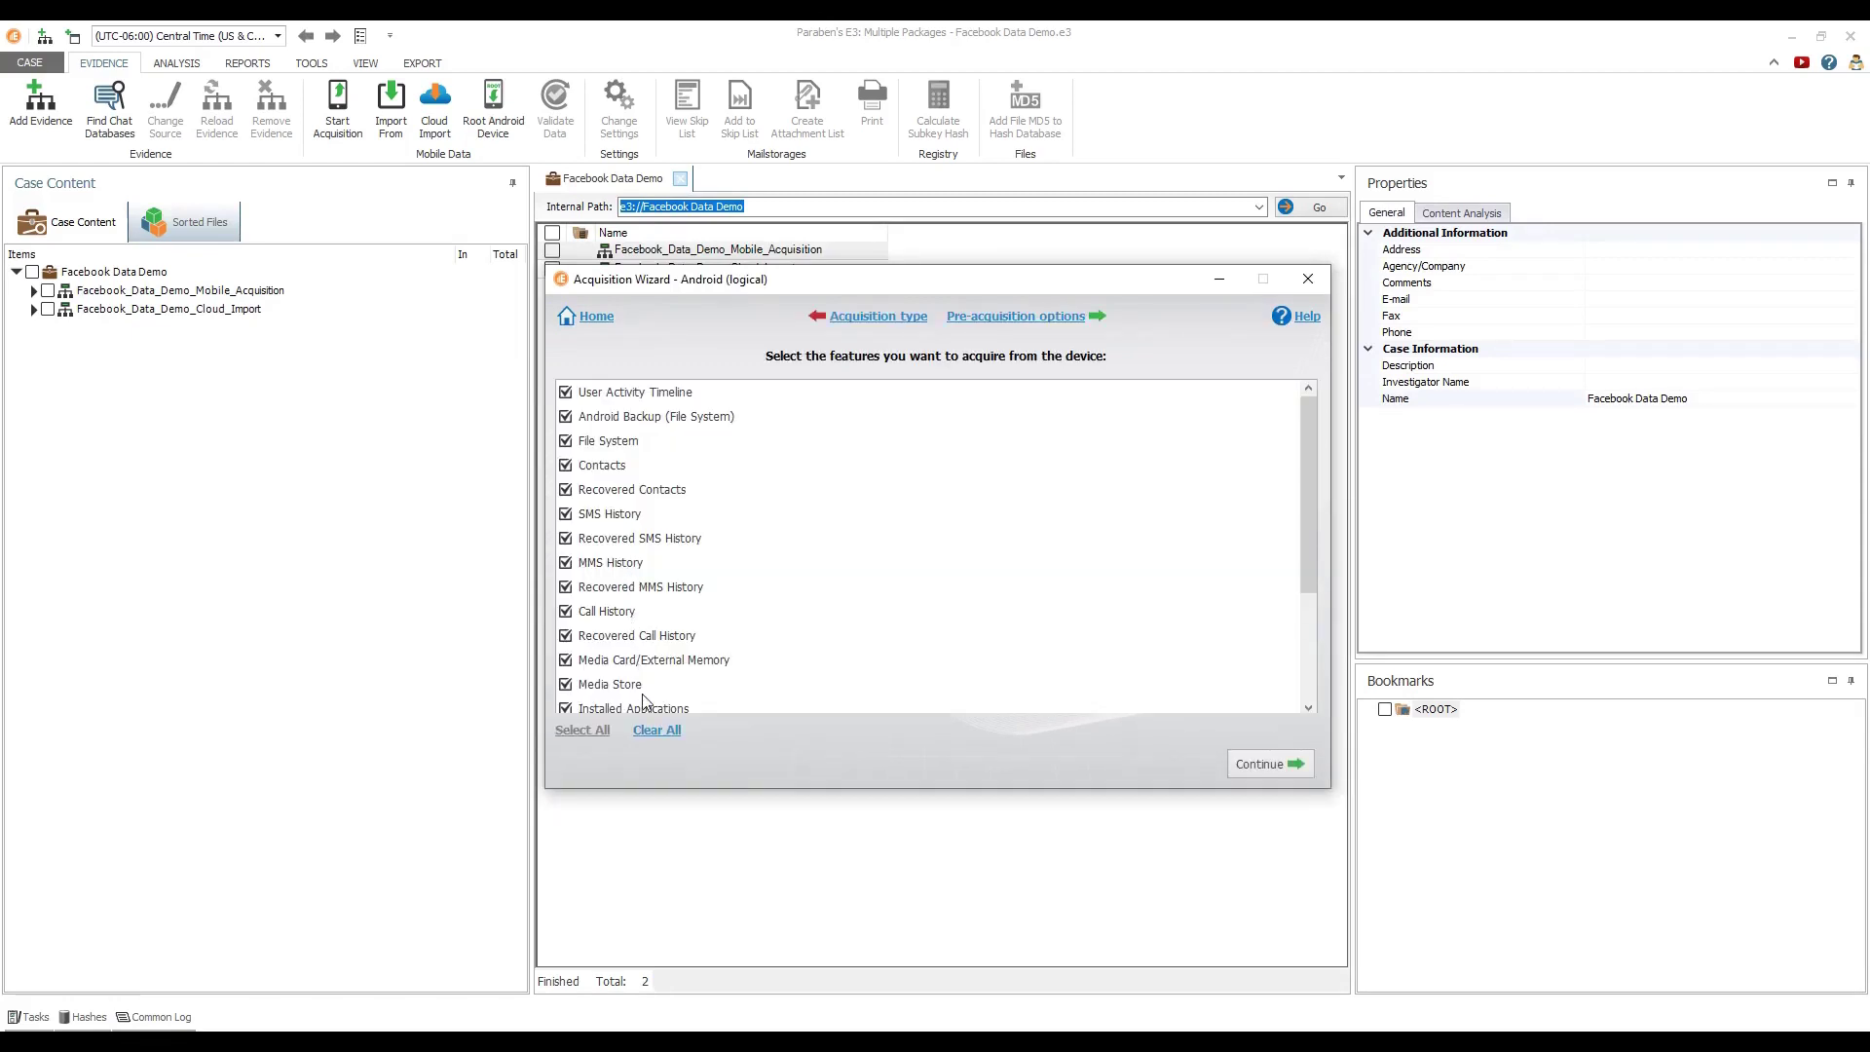
{"action": "left_click", "coordinate": [648, 732]}
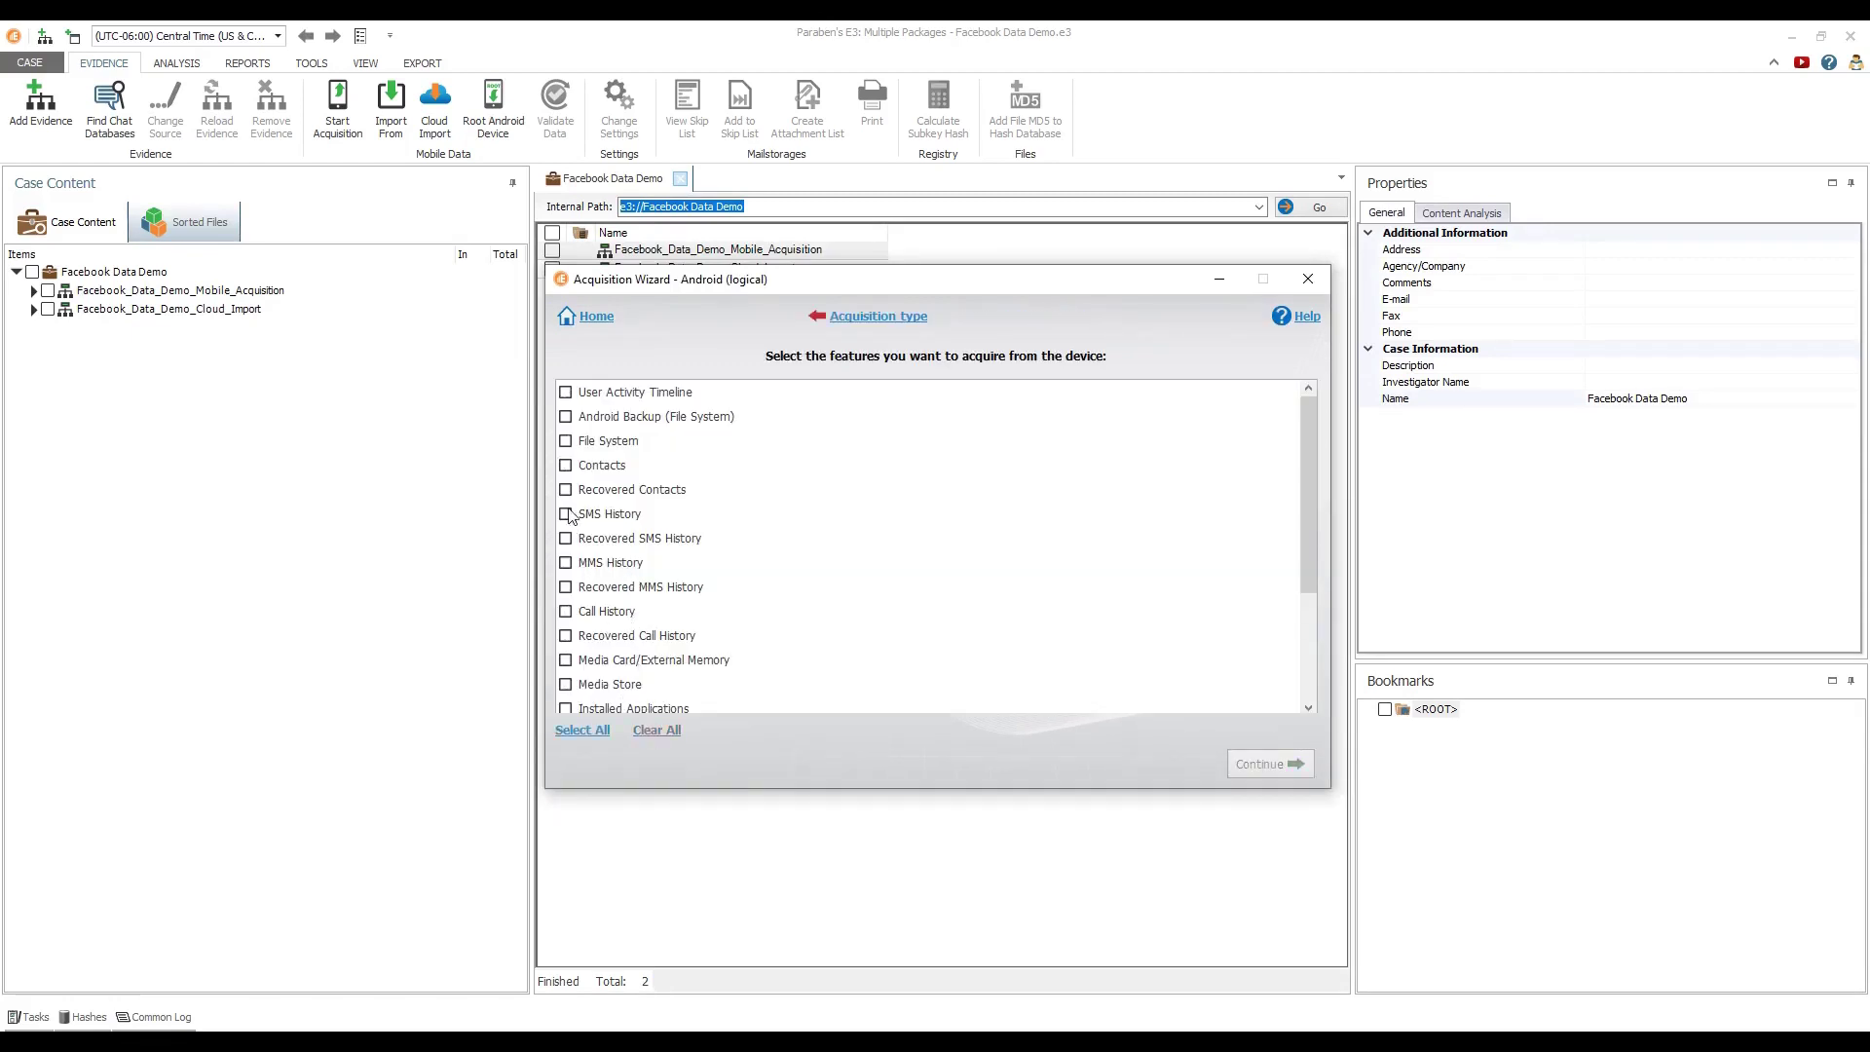
{"action": "left_click", "coordinate": [566, 443]}
{"action": "scroll", "coordinate": [567, 449], "scroll_direction": "down", "scroll_amount": 2}
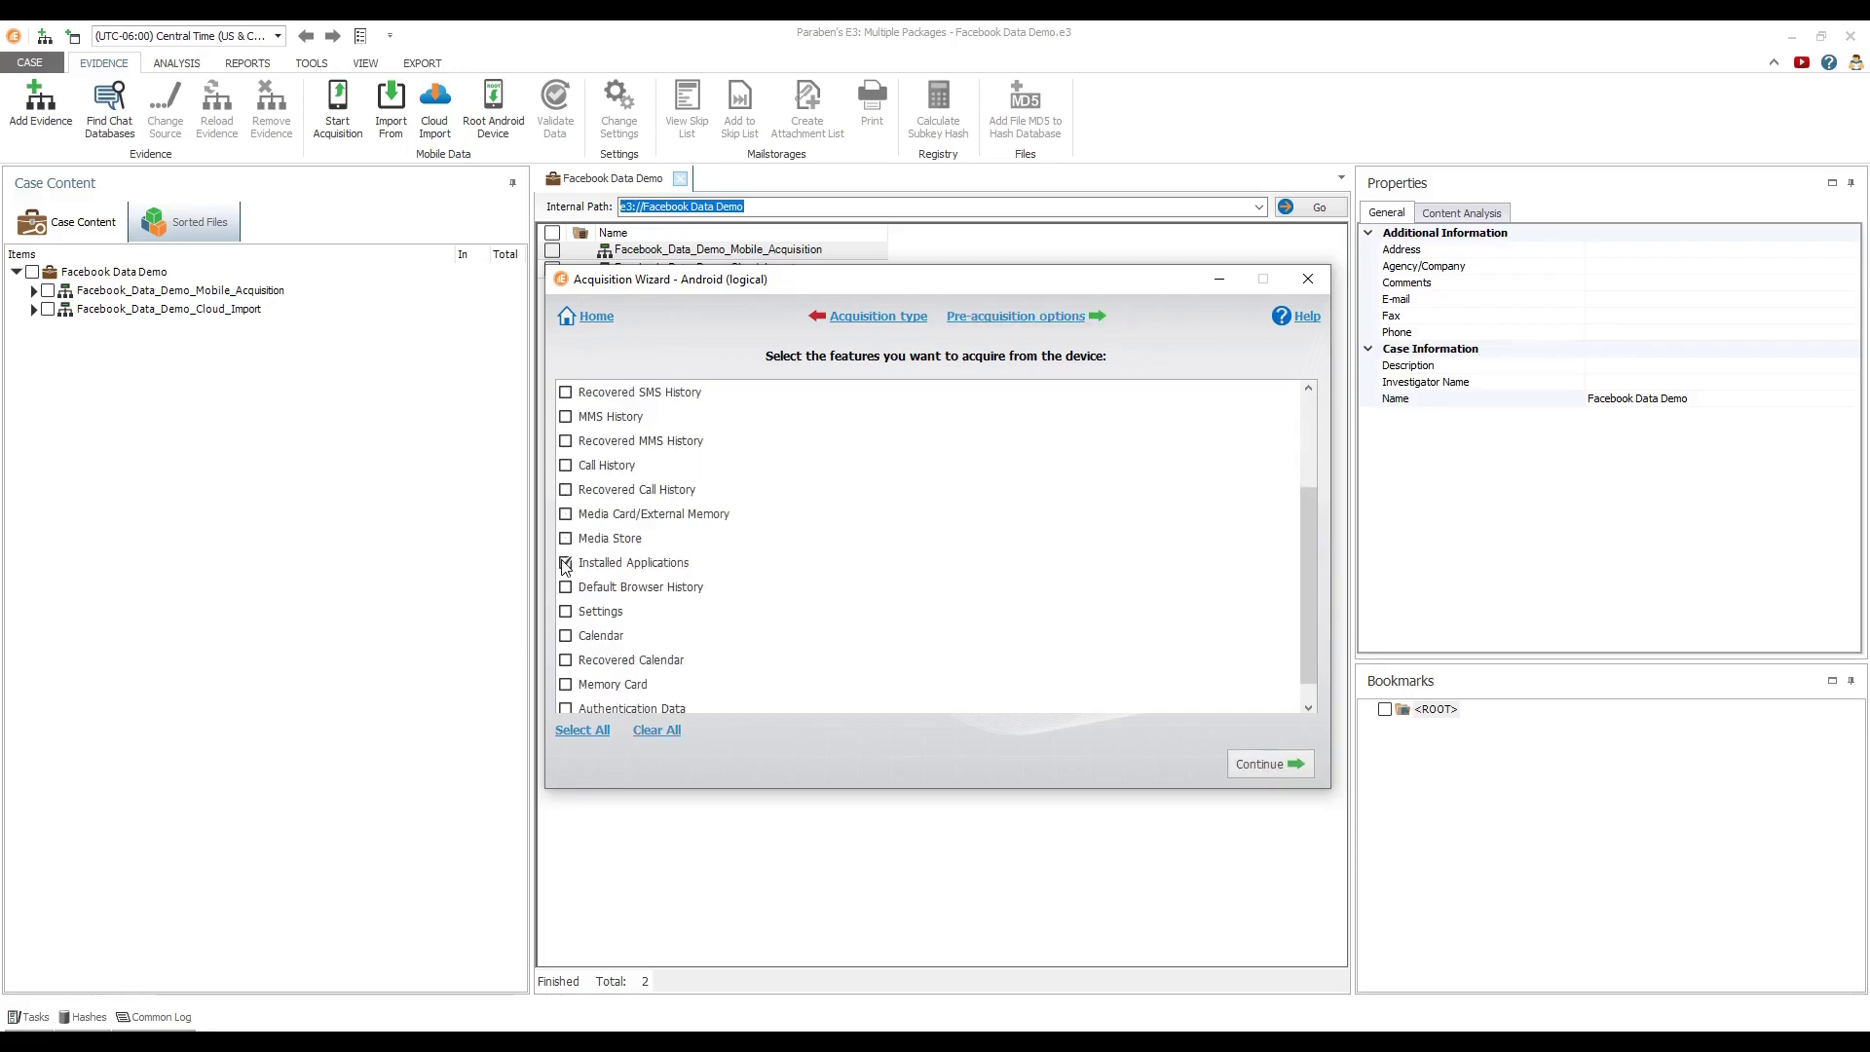
{"action": "left_click", "coordinate": [1231, 762]}
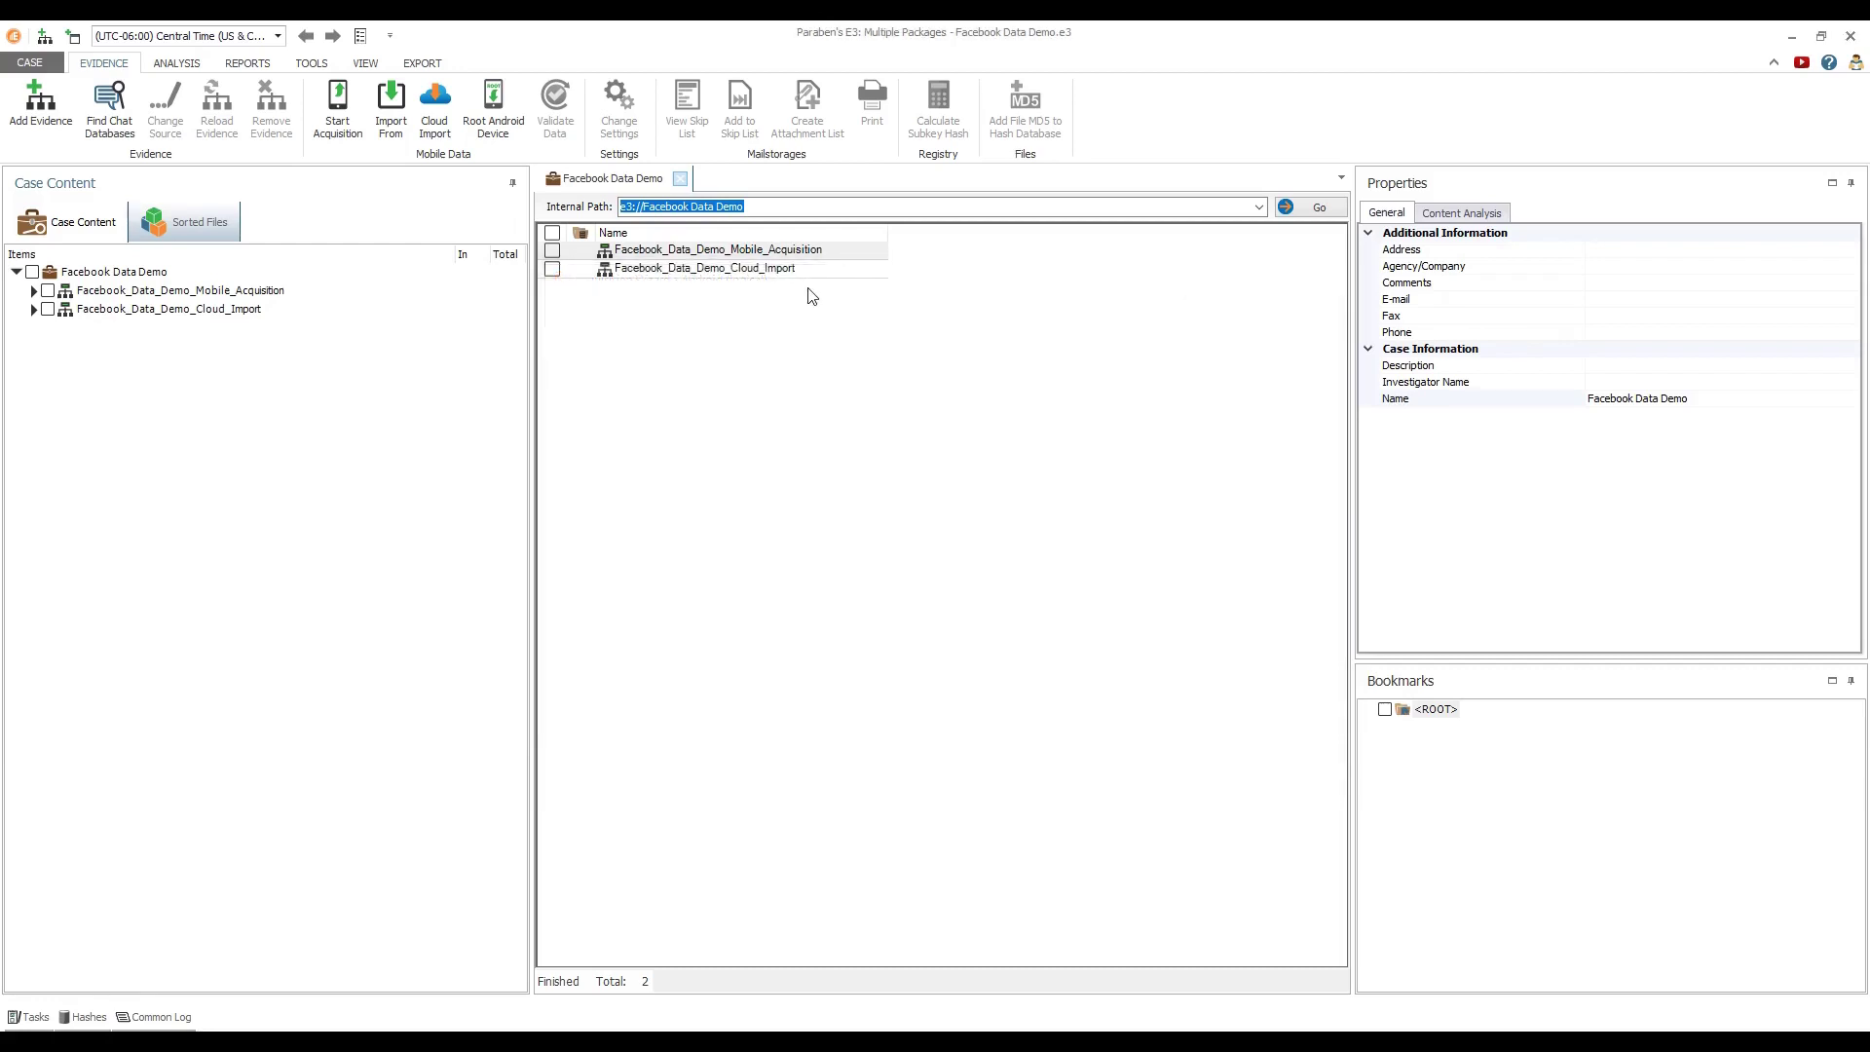
Show the mobile acquisition's Facebook Recovered Settings, Current User Info, then the 7-entry Contacts table
{"action": "left_click", "coordinate": [33, 291]}
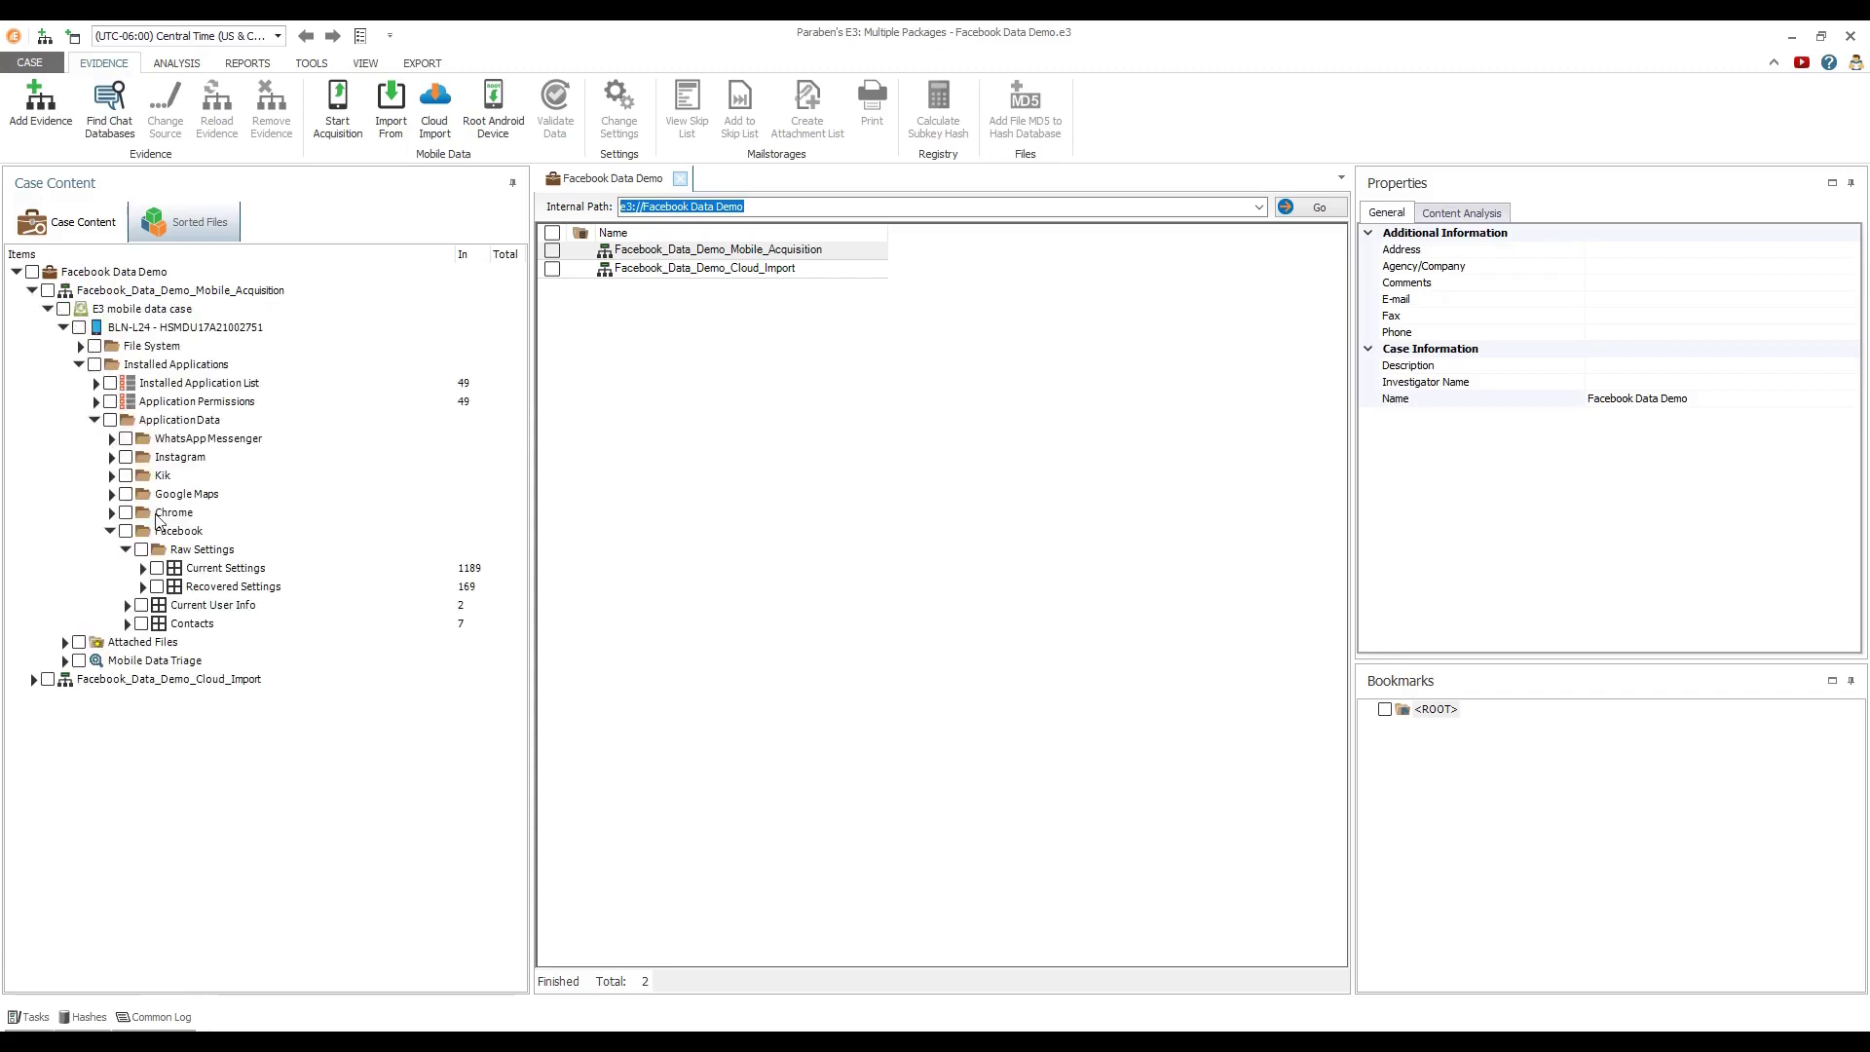
{"action": "left_click", "coordinate": [179, 591]}
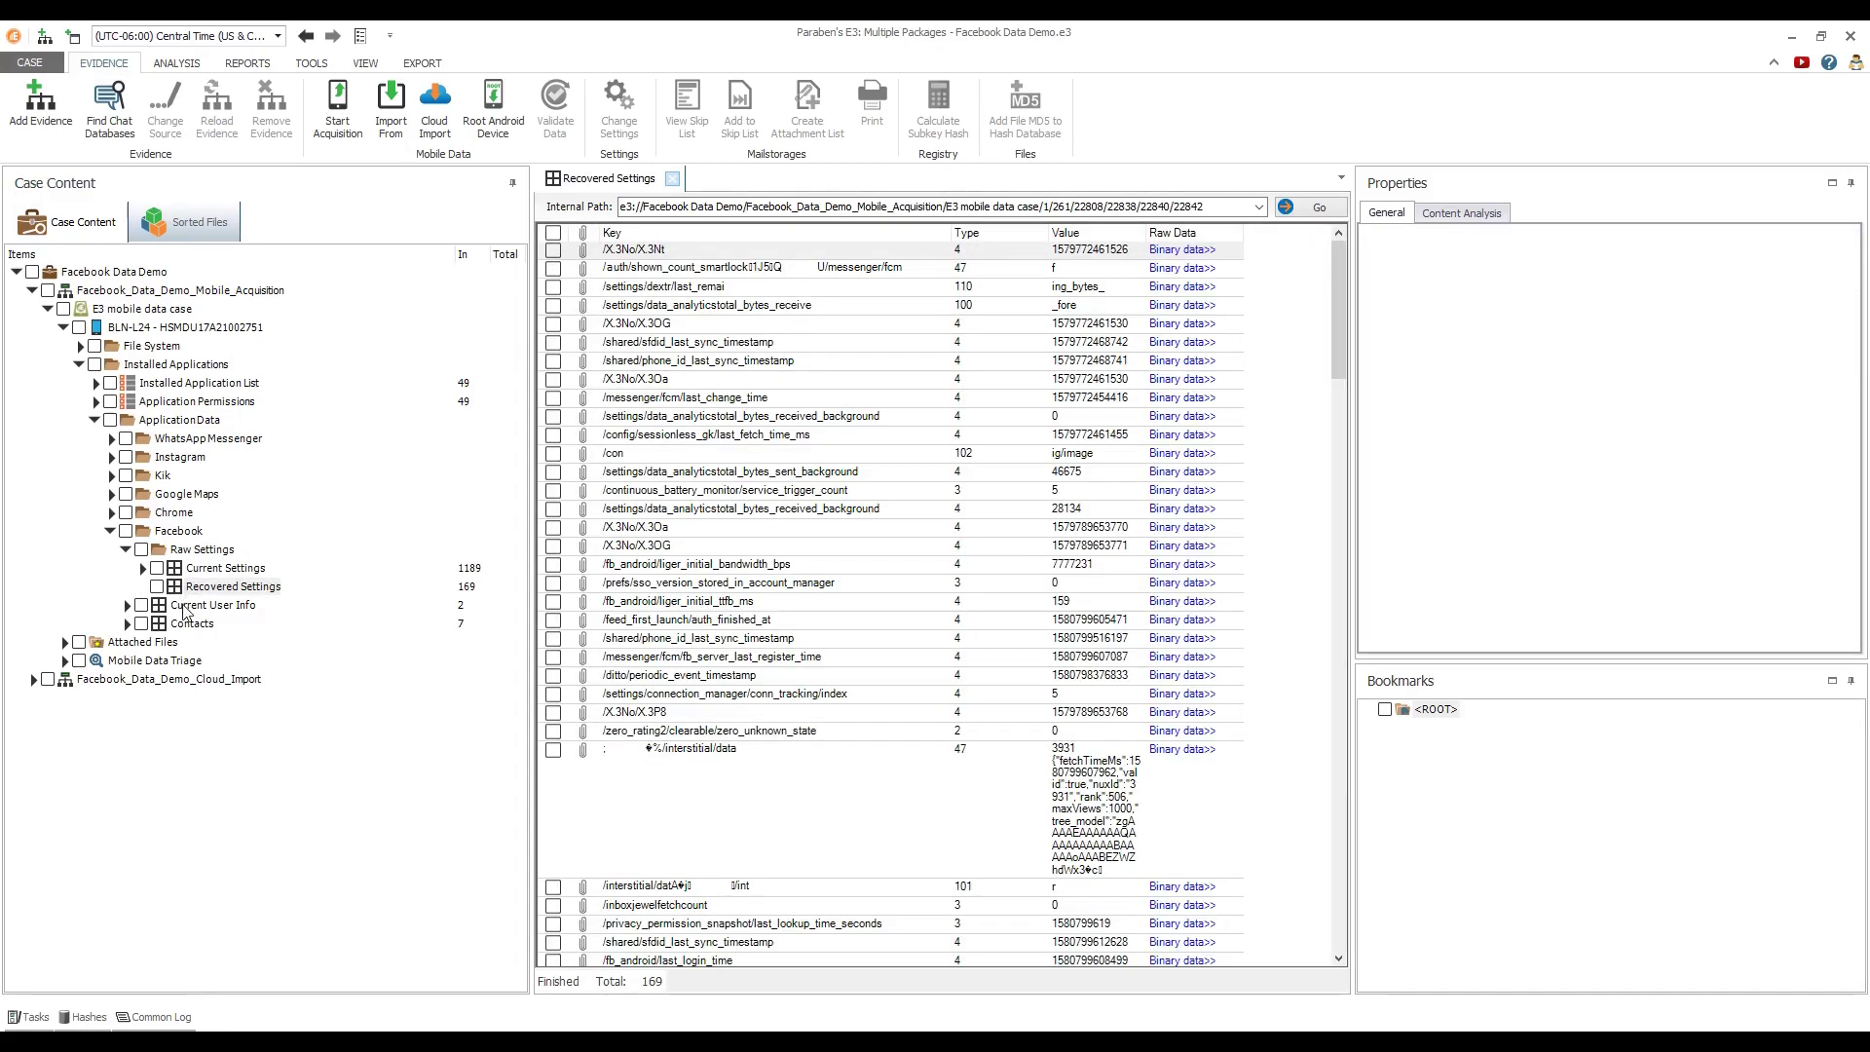
{"action": "left_click", "coordinate": [185, 610]}
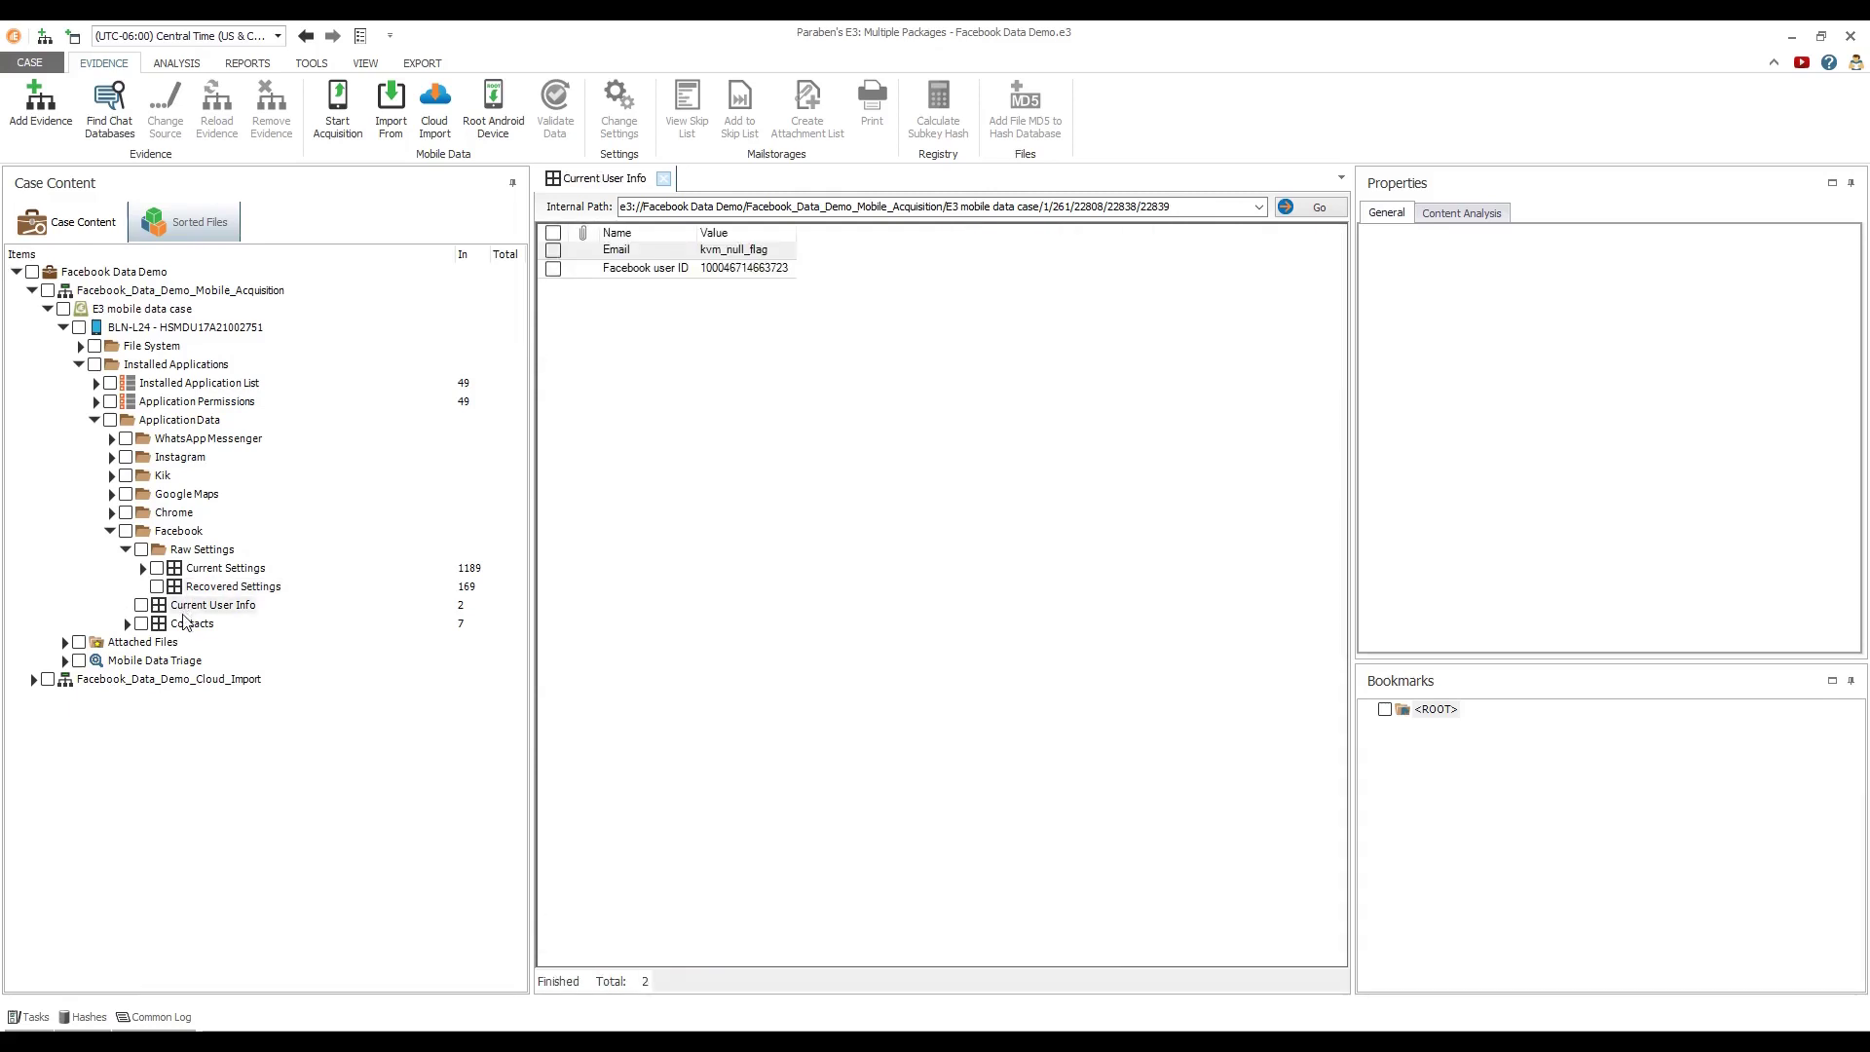
{"action": "left_click", "coordinate": [188, 626]}
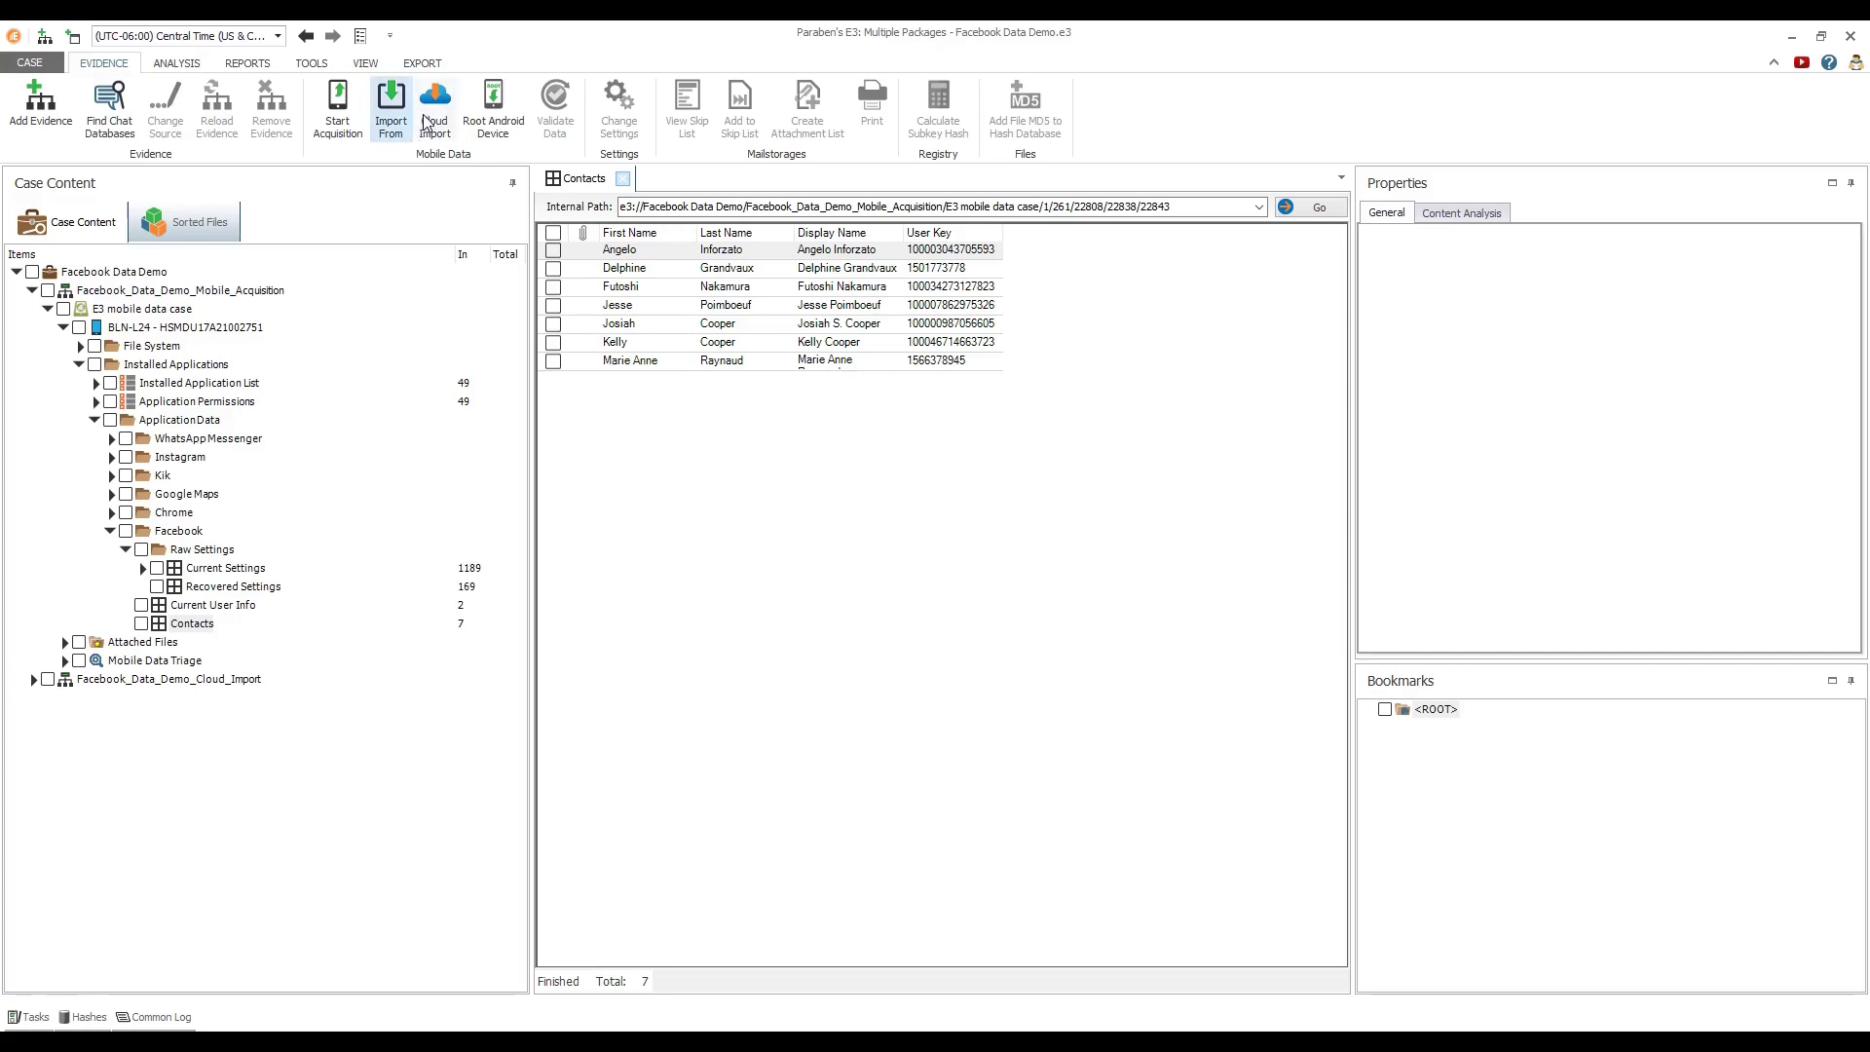
Add a new Cloud Import account with Facebook as the data source
{"action": "left_click", "coordinate": [426, 120]}
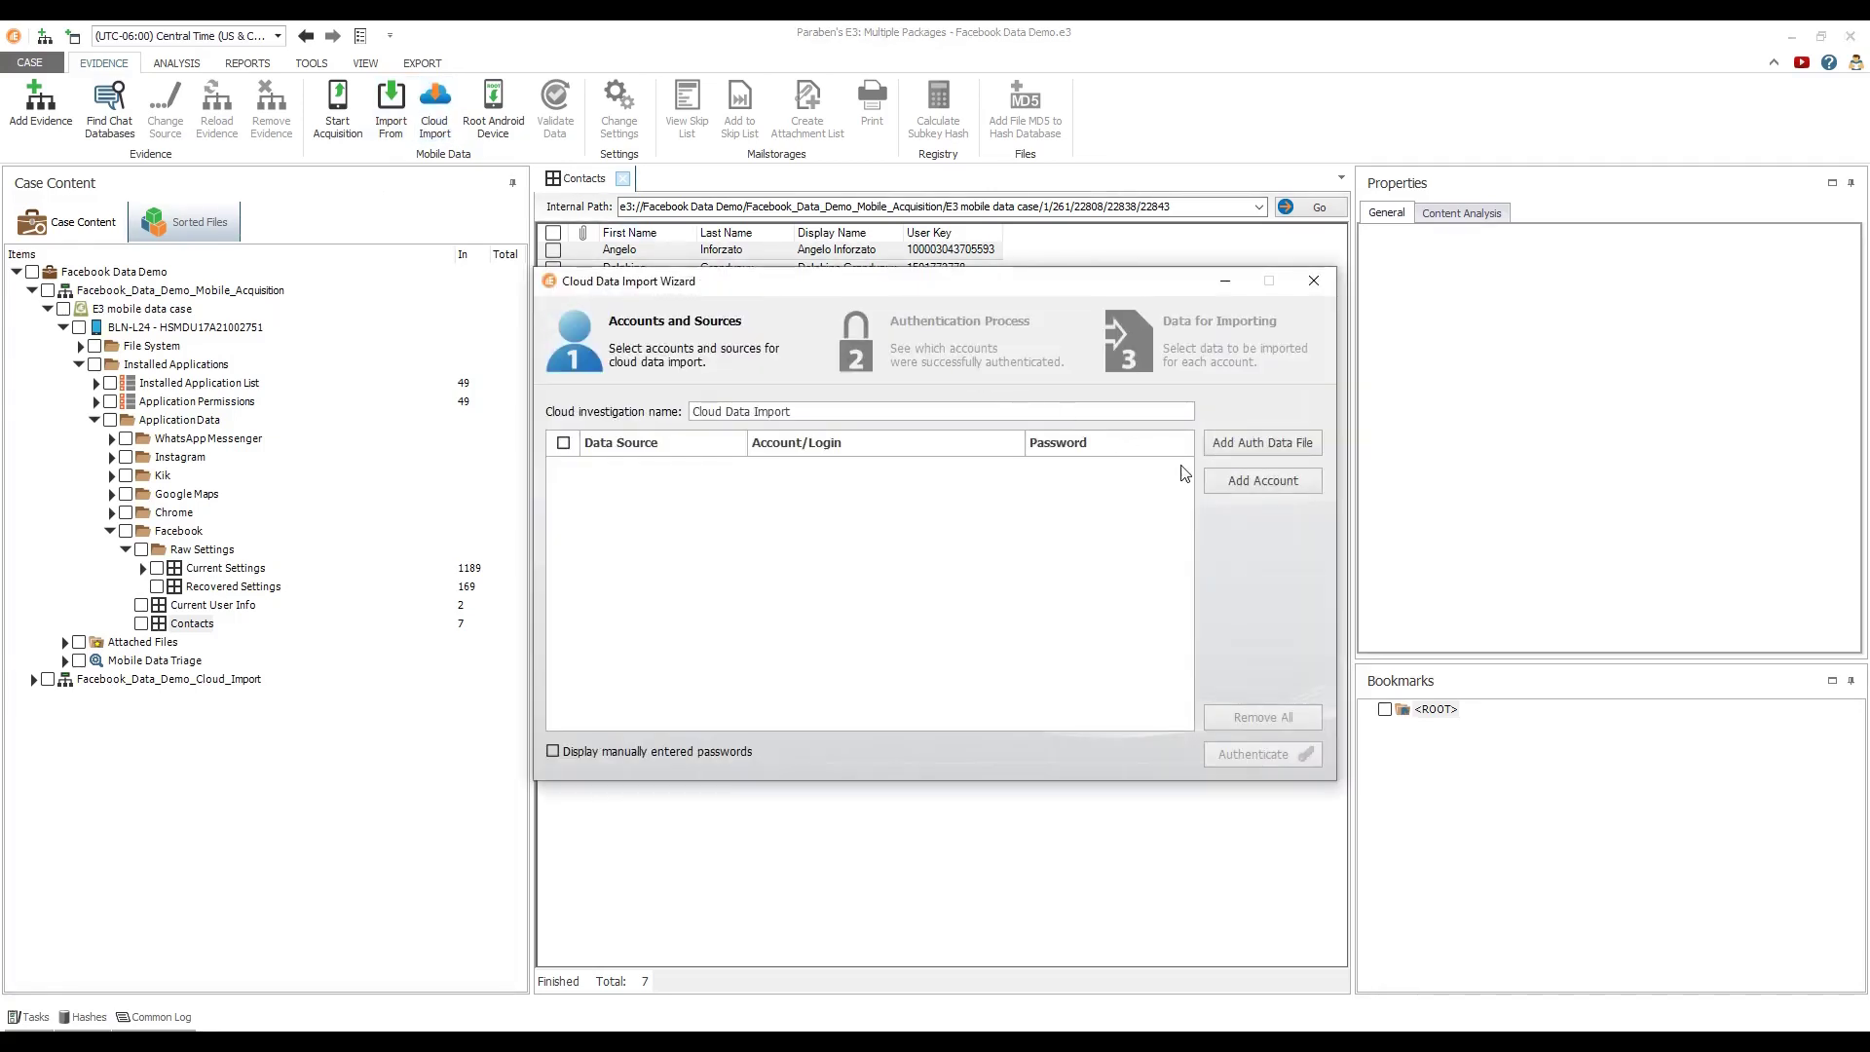
{"action": "left_click", "coordinate": [1229, 480]}
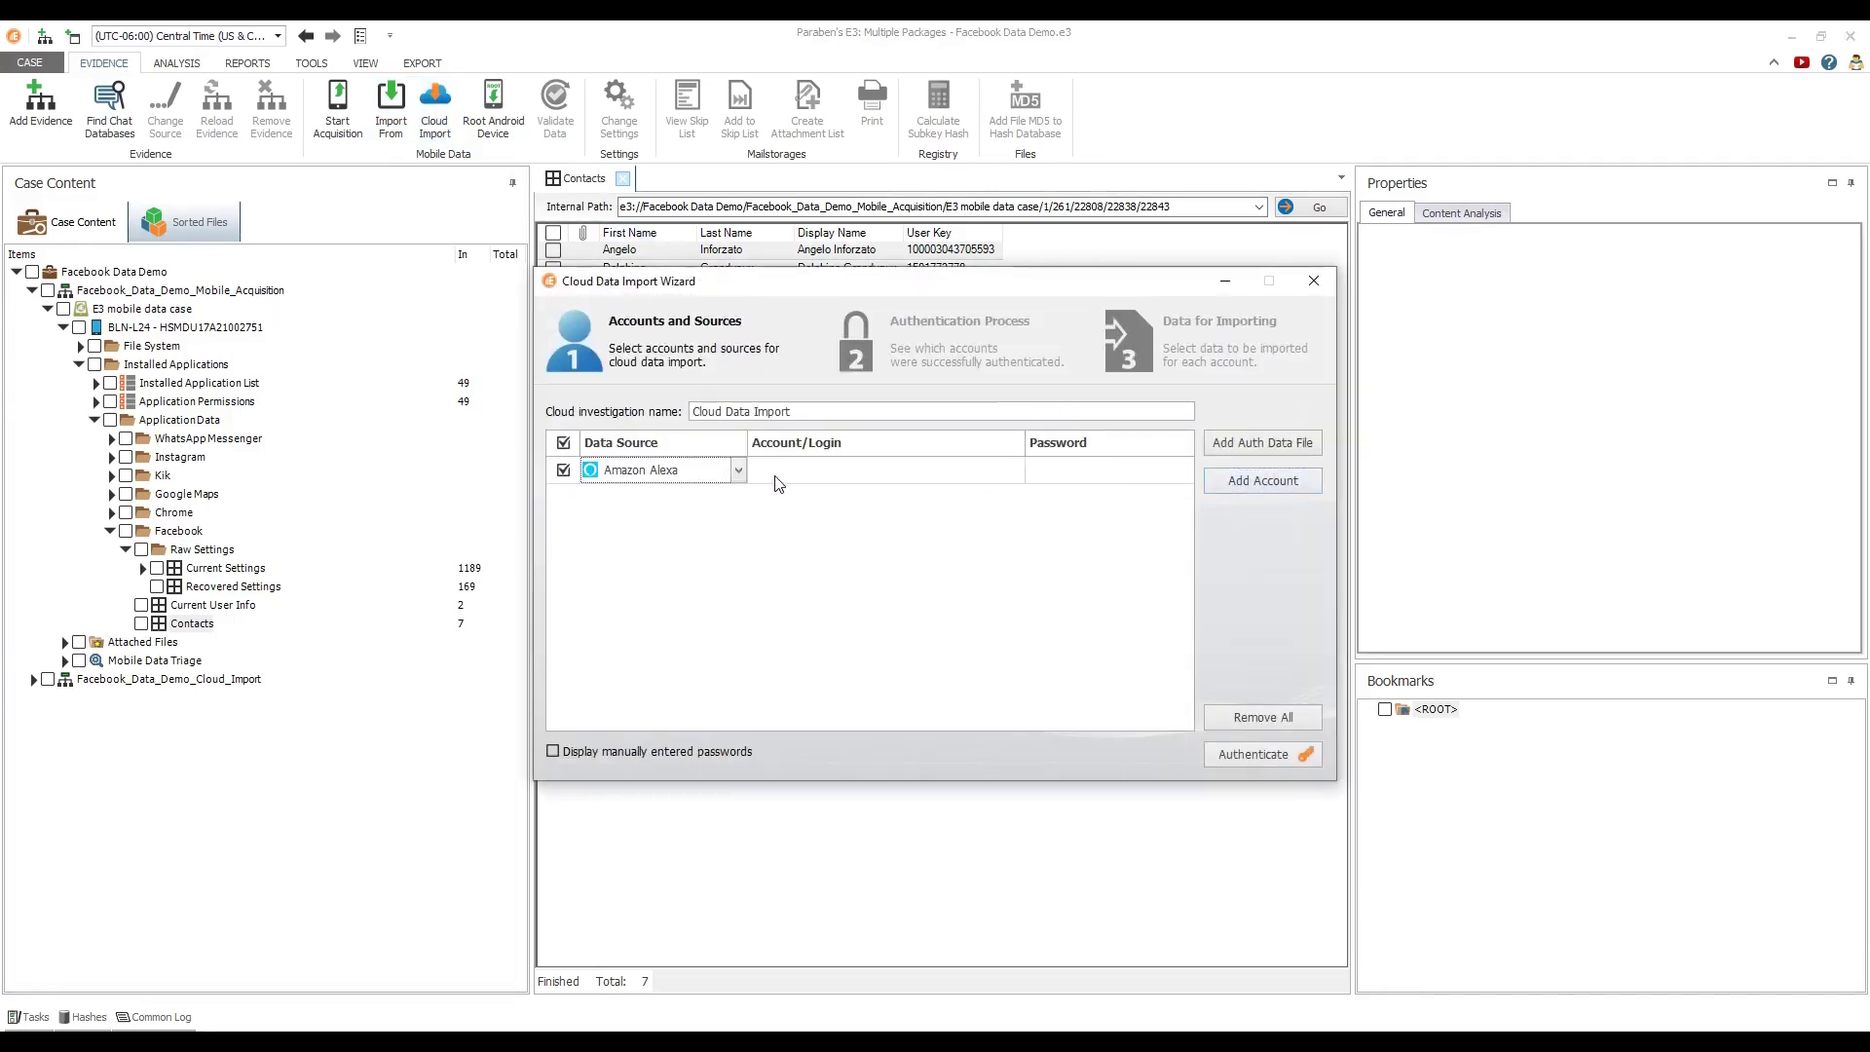
{"action": "left_click", "coordinate": [738, 471]}
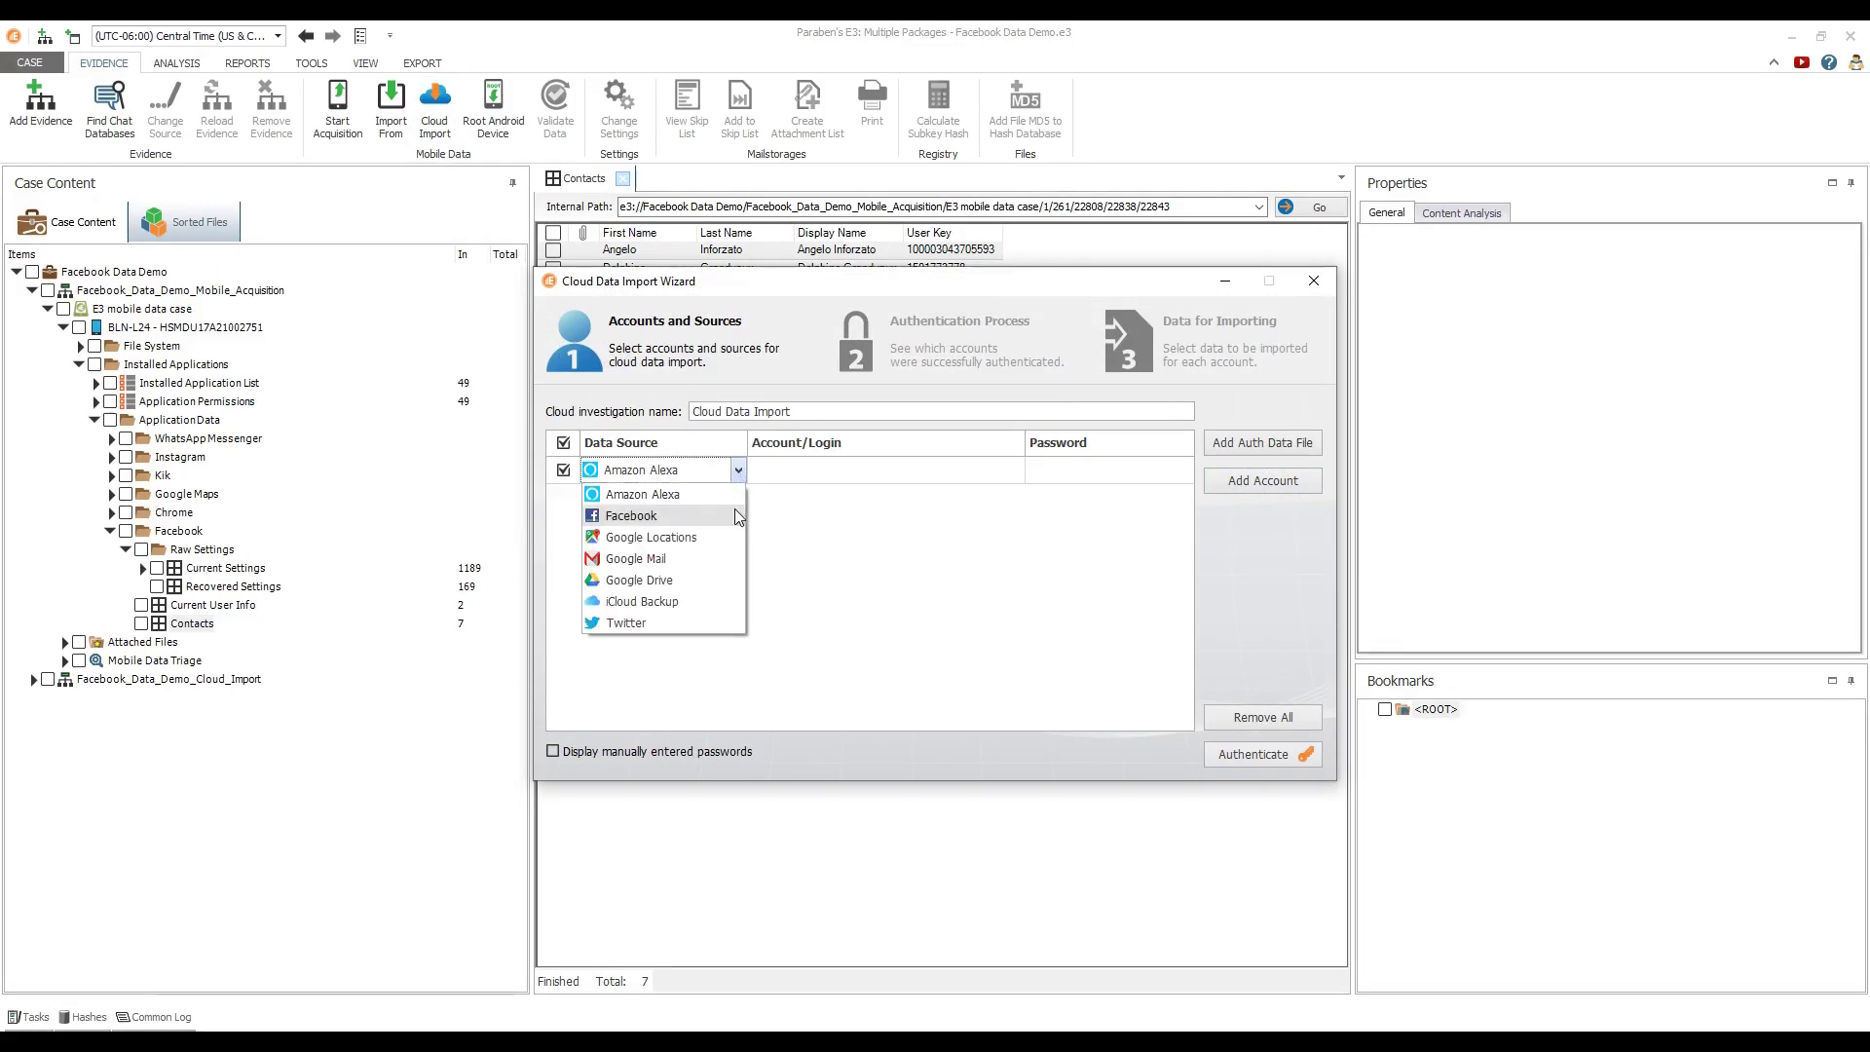
{"action": "left_click", "coordinate": [631, 515]}
Enter the Facebook account's login and password, authenticate, and expand Cloud_Import
{"action": "left_click", "coordinate": [775, 467]}
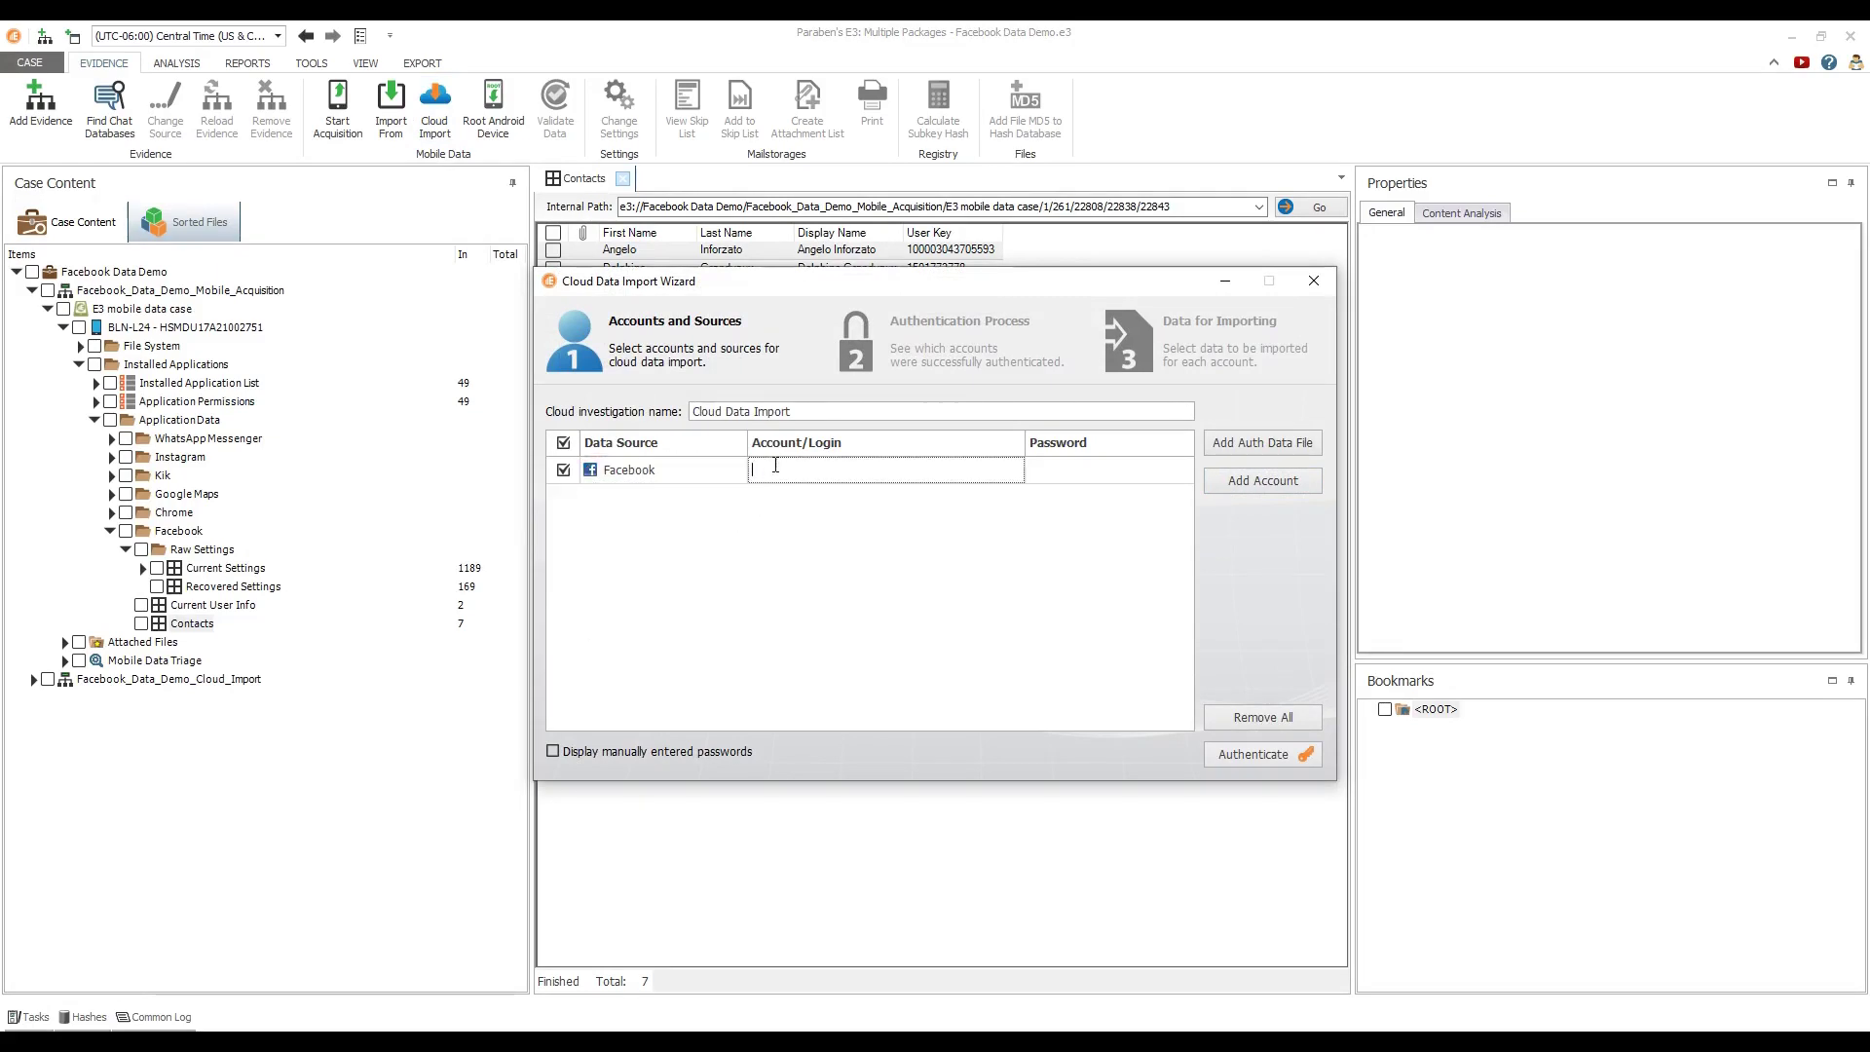
{"action": "left_click", "coordinate": [1042, 476]}
{"action": "type", "text": "*********"}
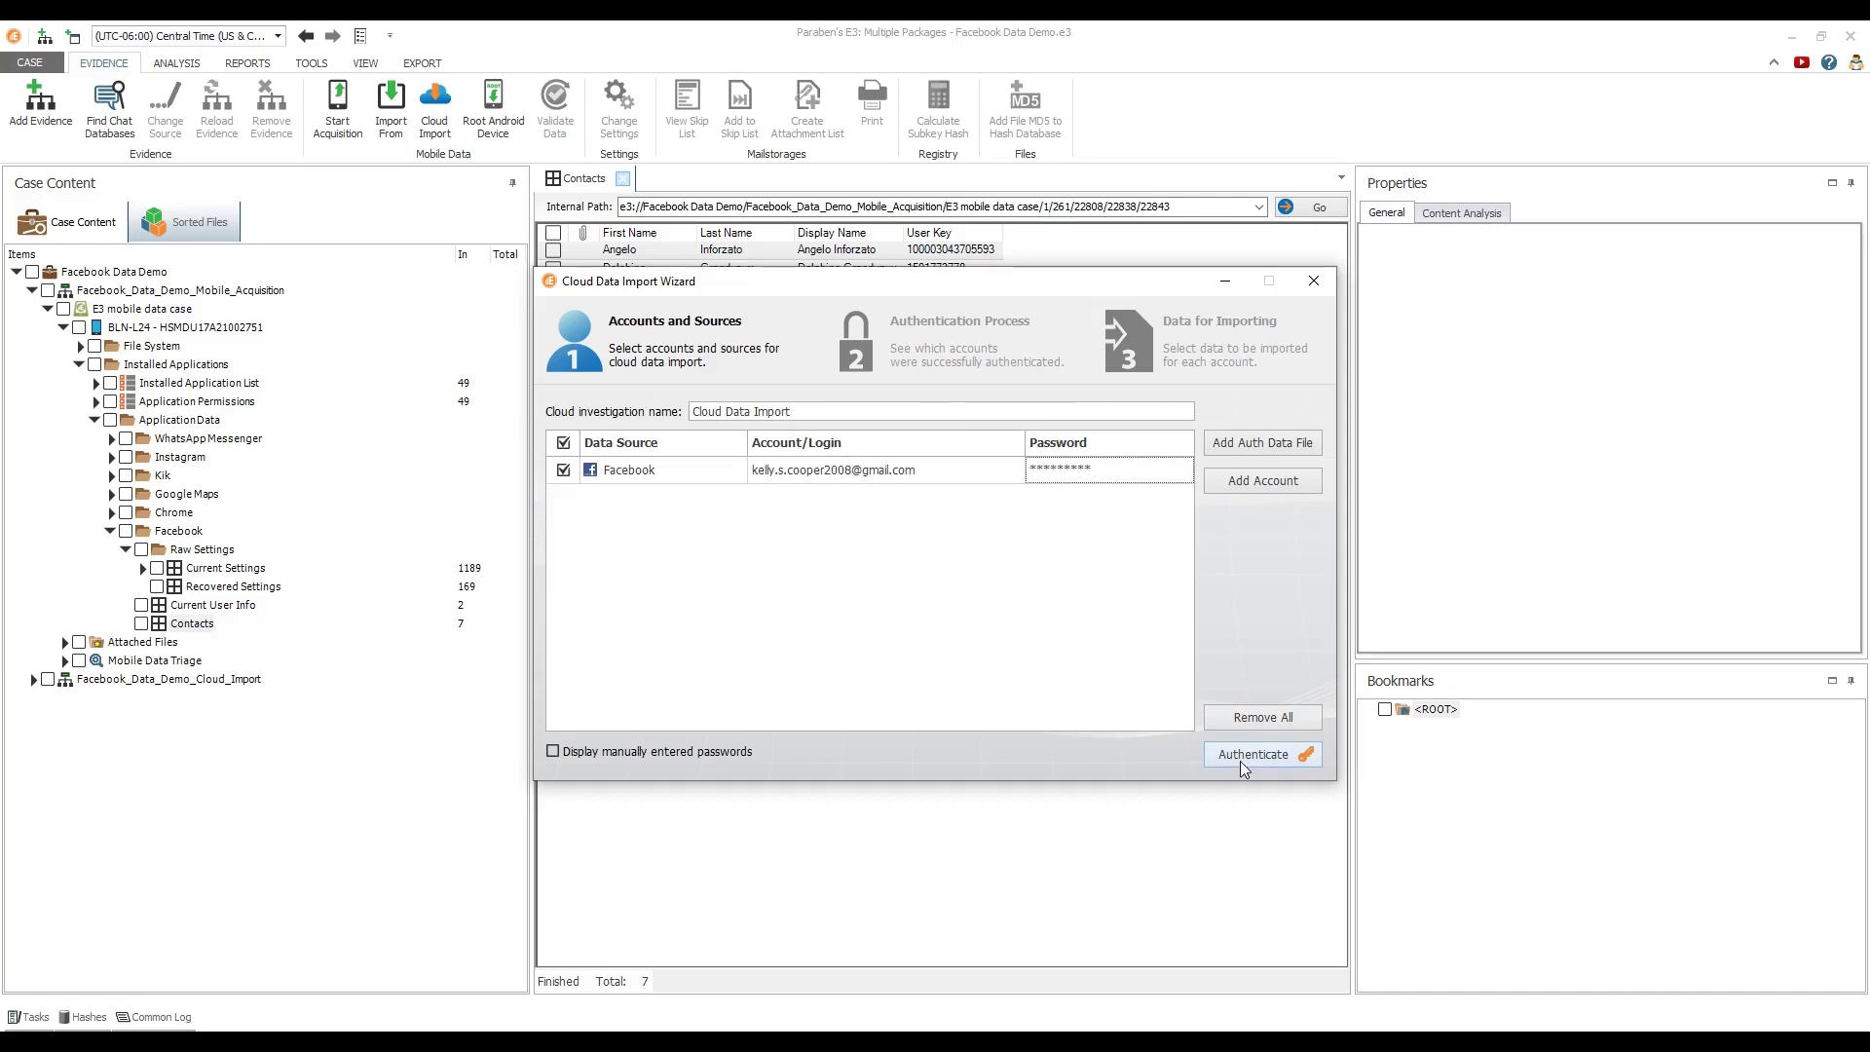
{"action": "left_click", "coordinate": [1243, 756]}
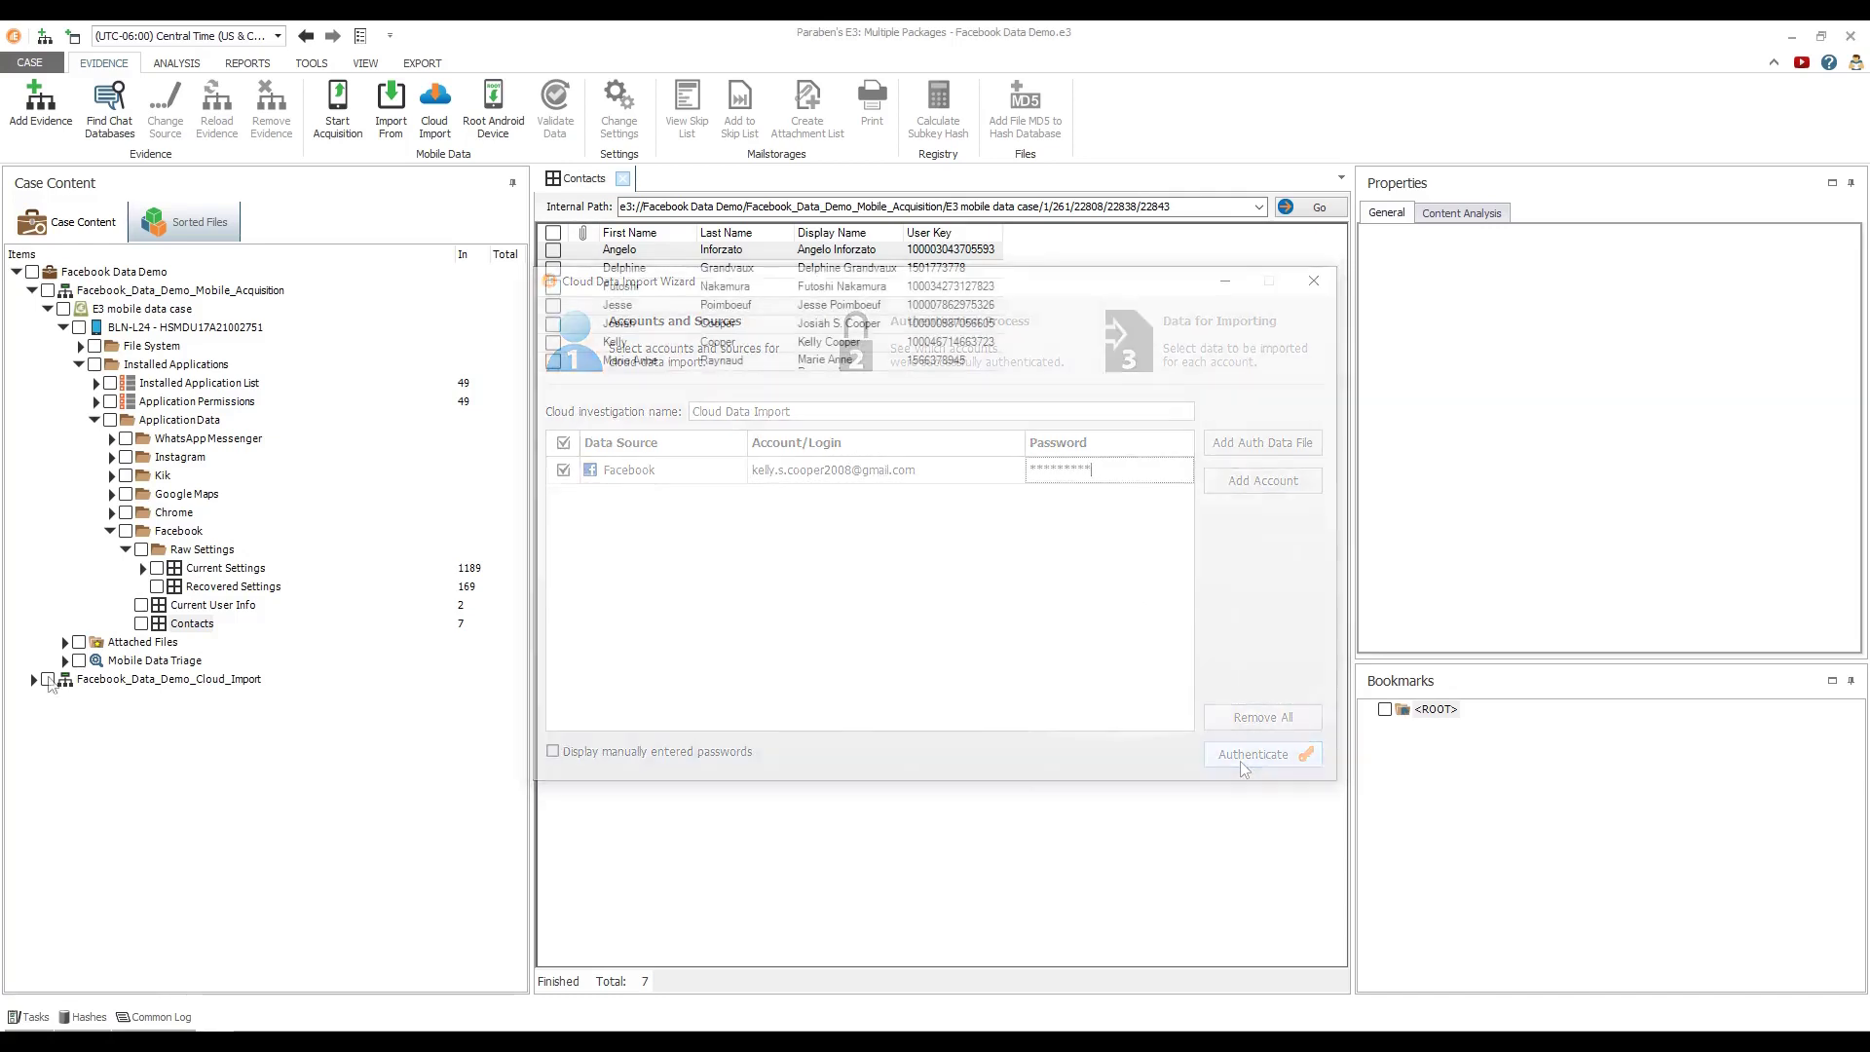
{"action": "left_click", "coordinate": [33, 679]}
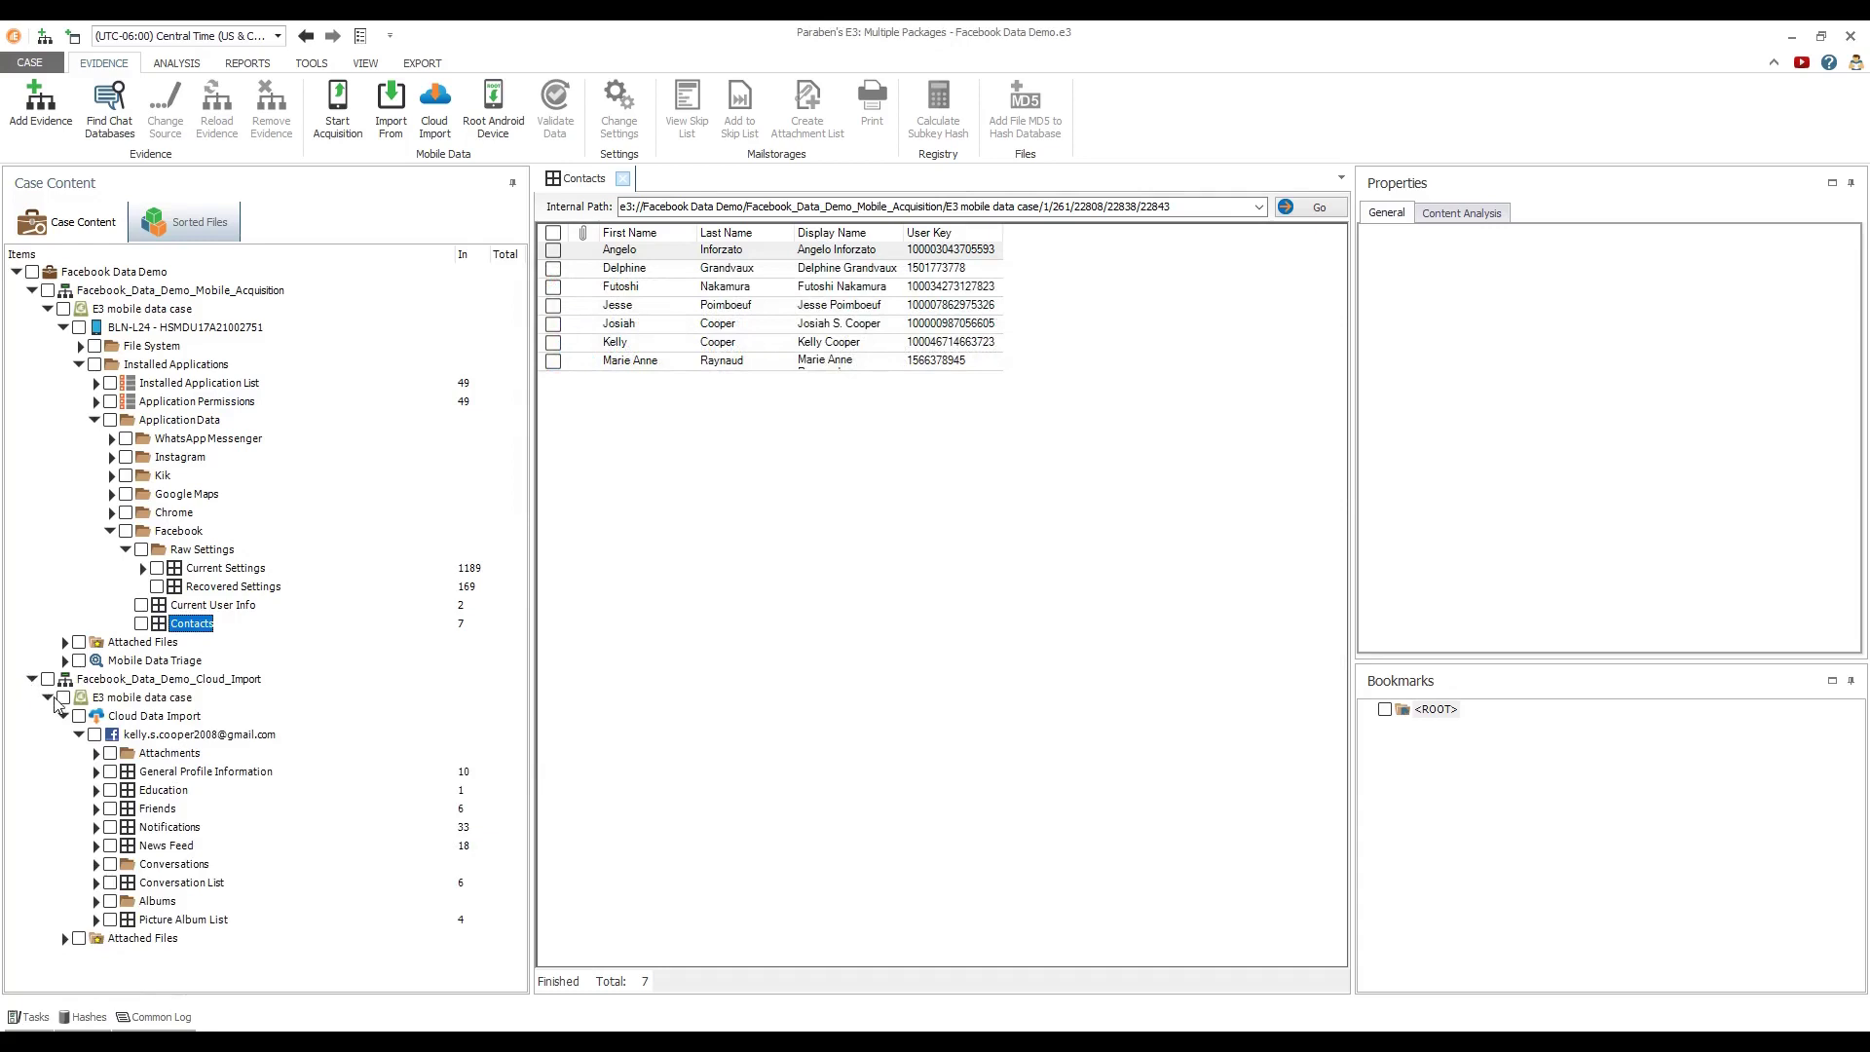
Browse the cloud import's Profile, Education, Friends, Notifications, News Feed, Conversations and Albums tables
{"action": "left_click", "coordinate": [169, 773]}
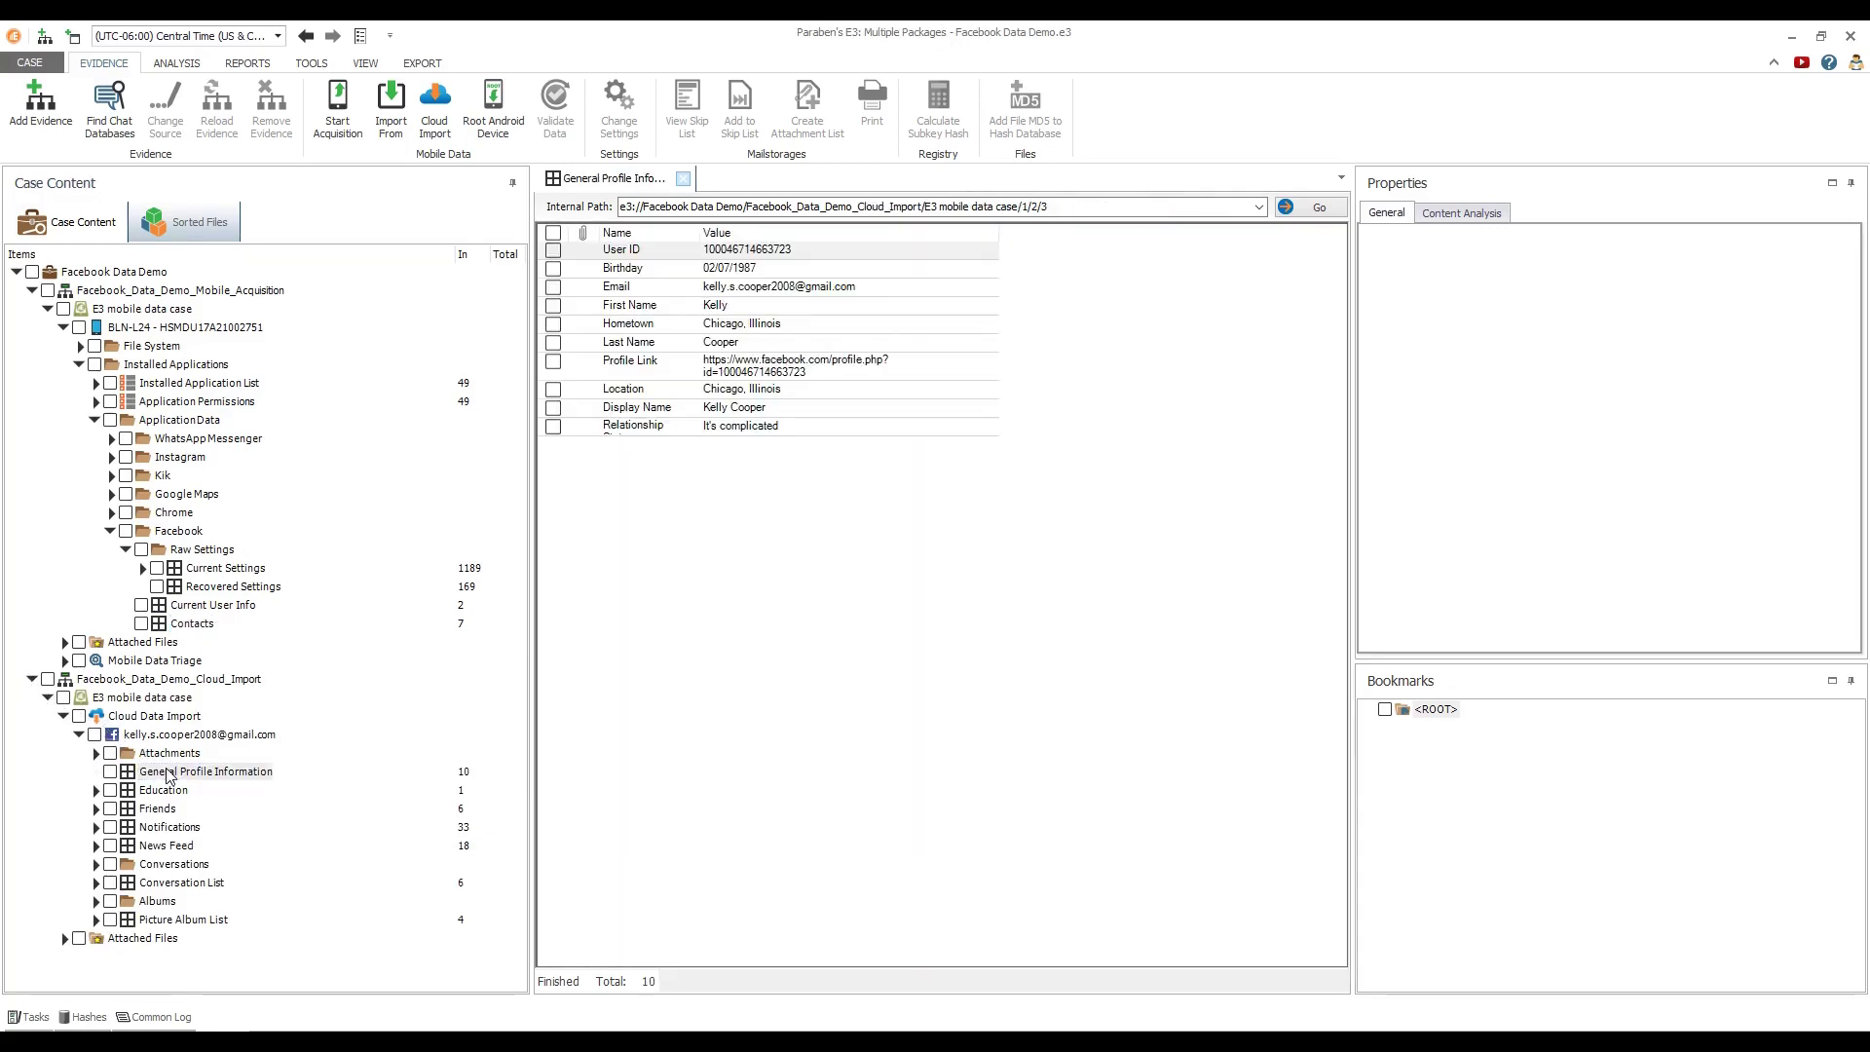
{"action": "left_click", "coordinate": [165, 791]}
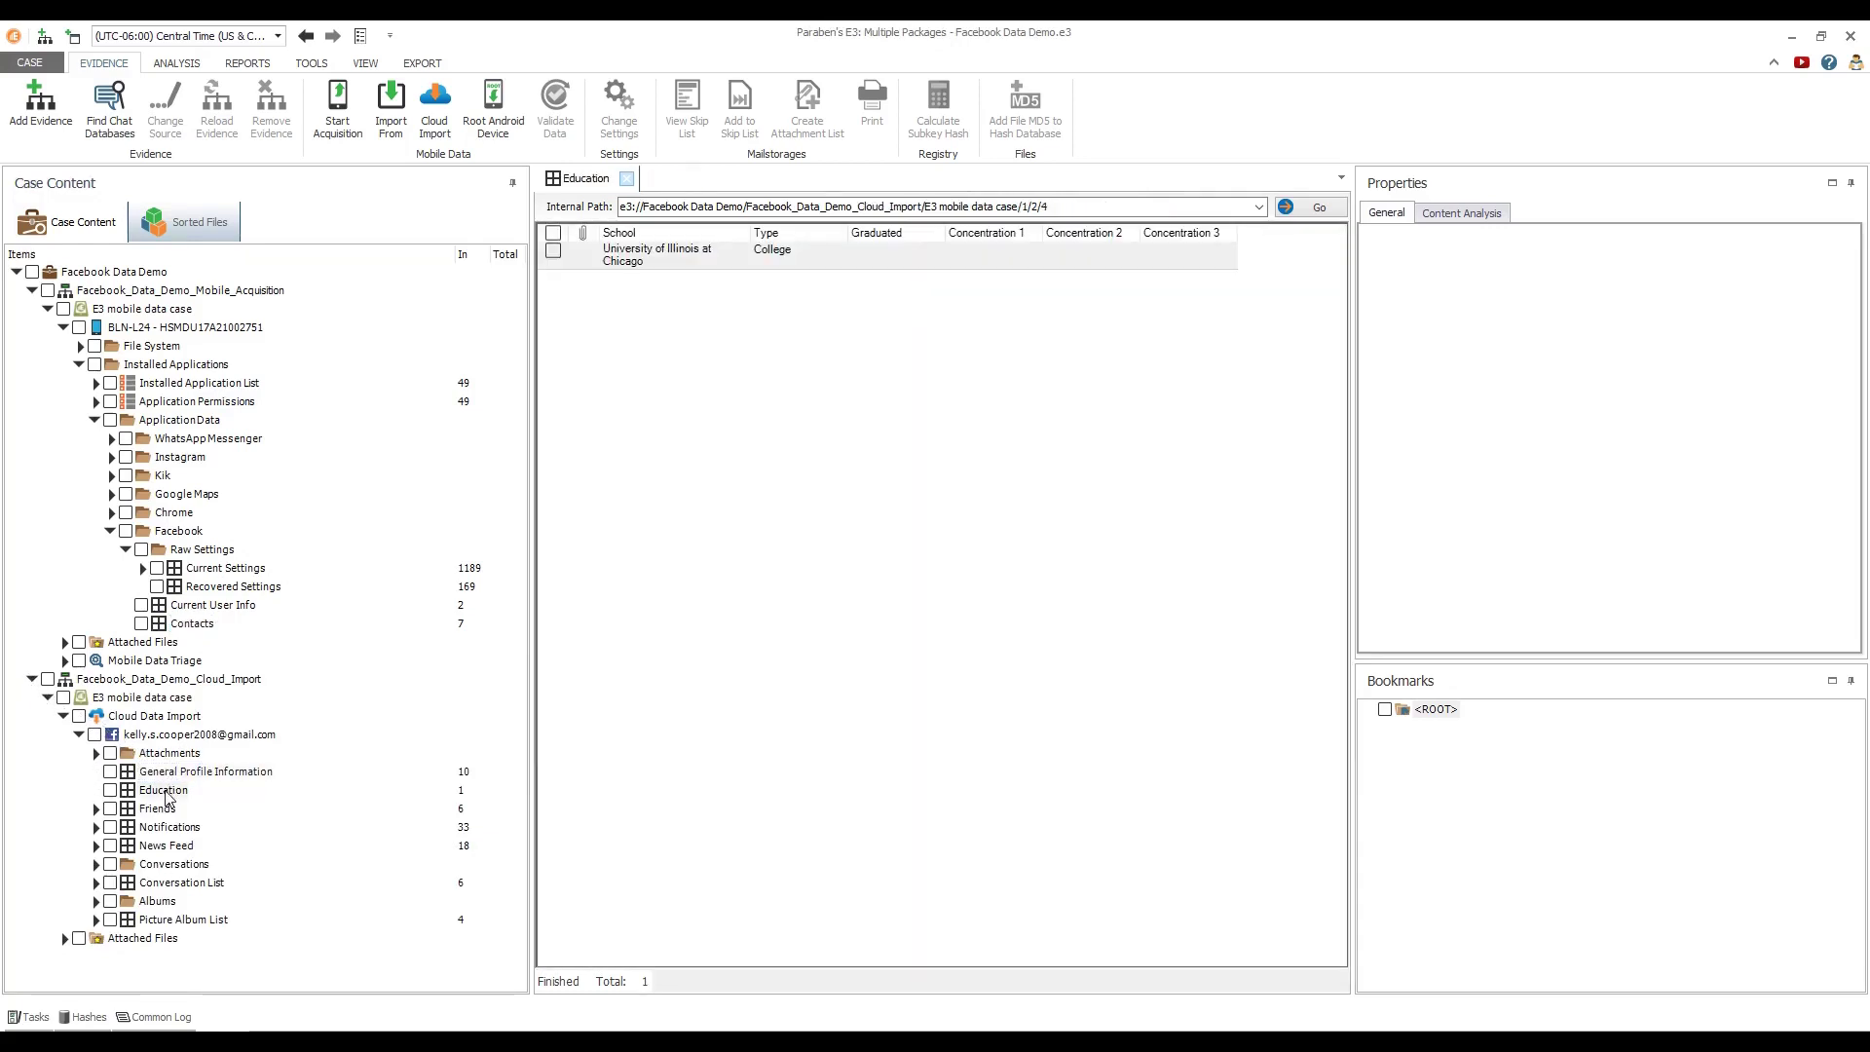
{"action": "left_click", "coordinate": [162, 811]}
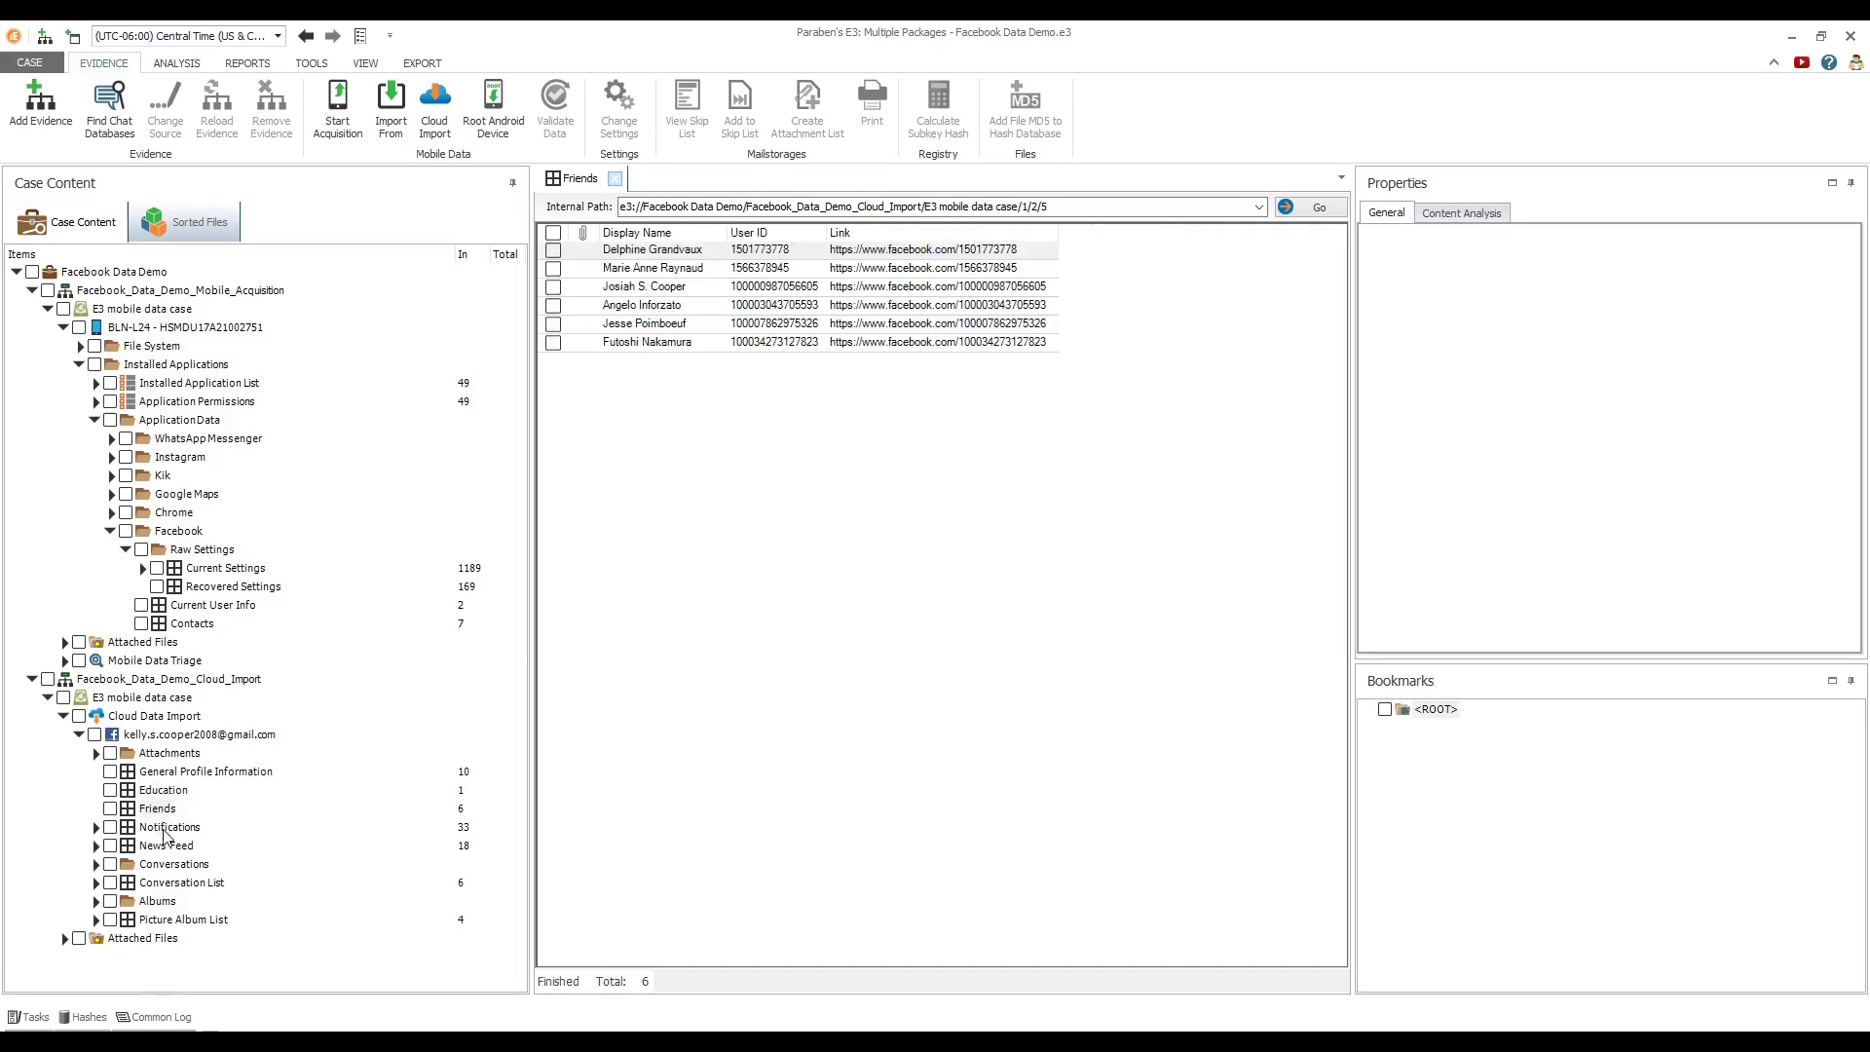
{"action": "left_click", "coordinate": [165, 827]}
{"action": "left_click_drag", "start_coordinate": [574, 951], "coordinate": [779, 988]}
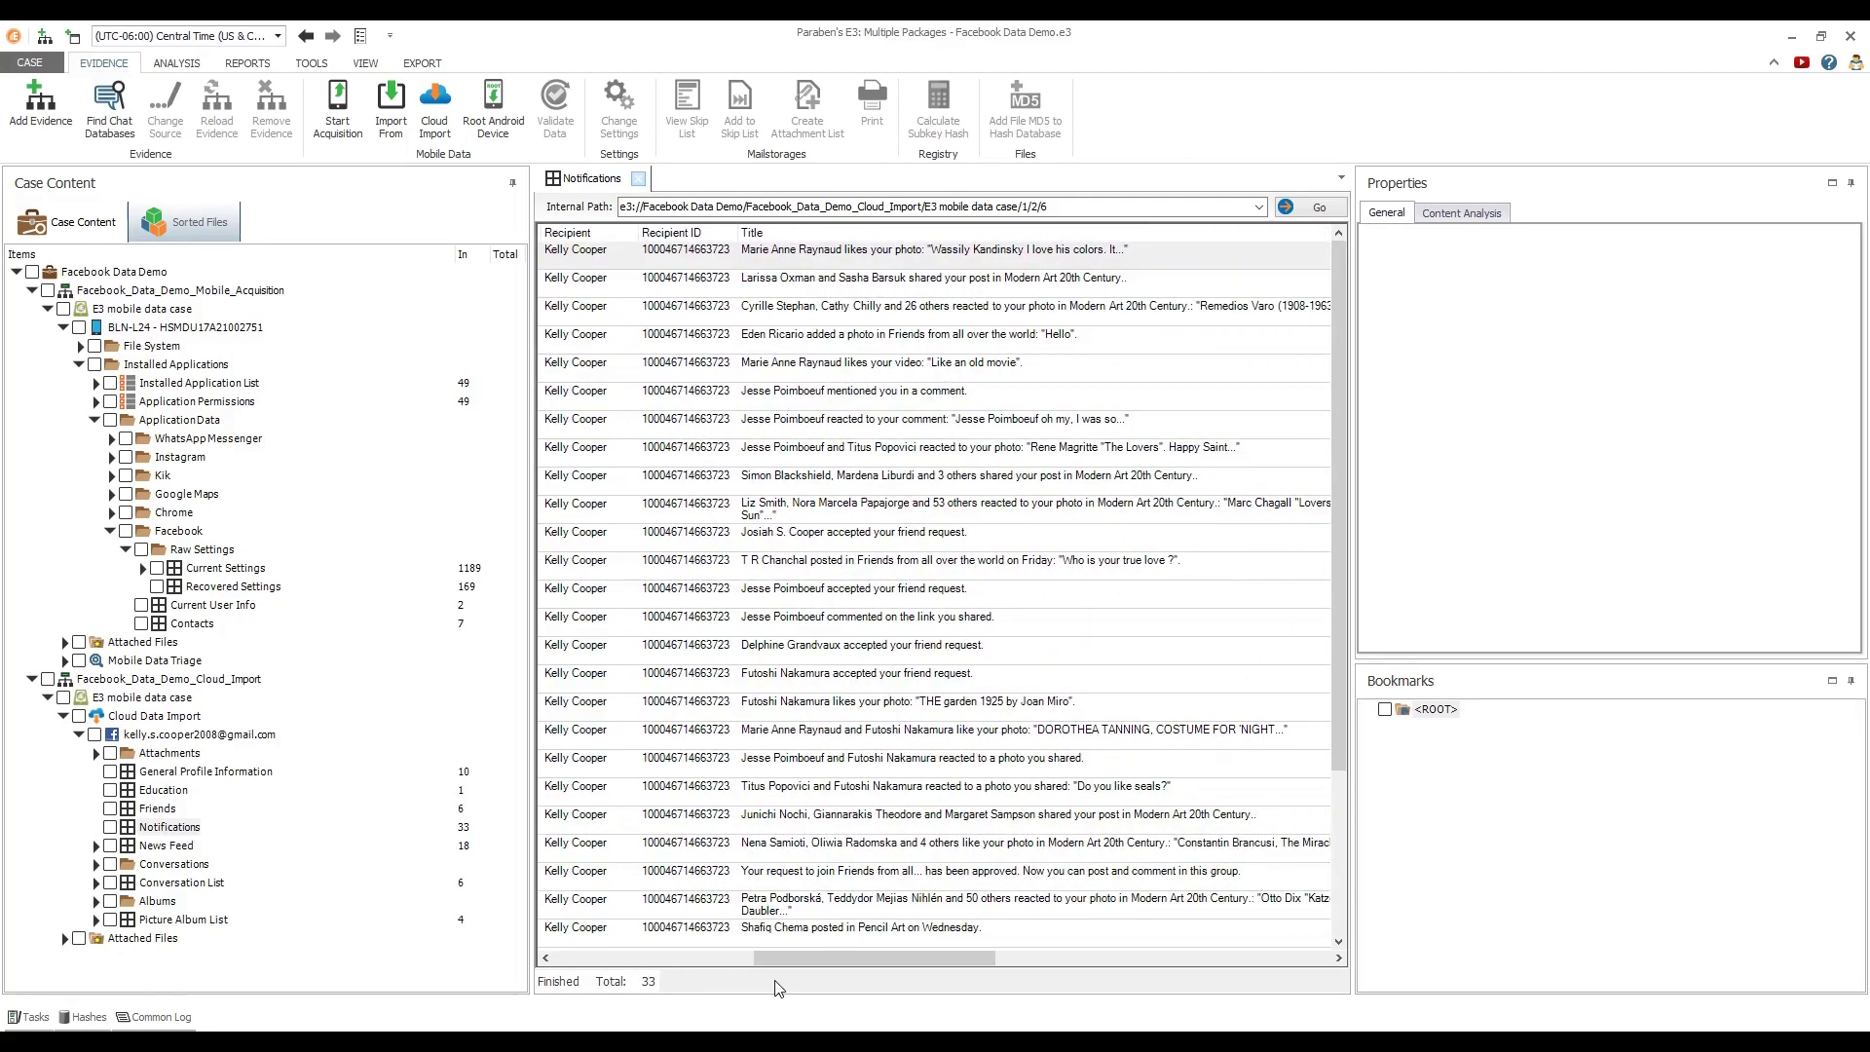
{"action": "left_click", "coordinate": [174, 851]}
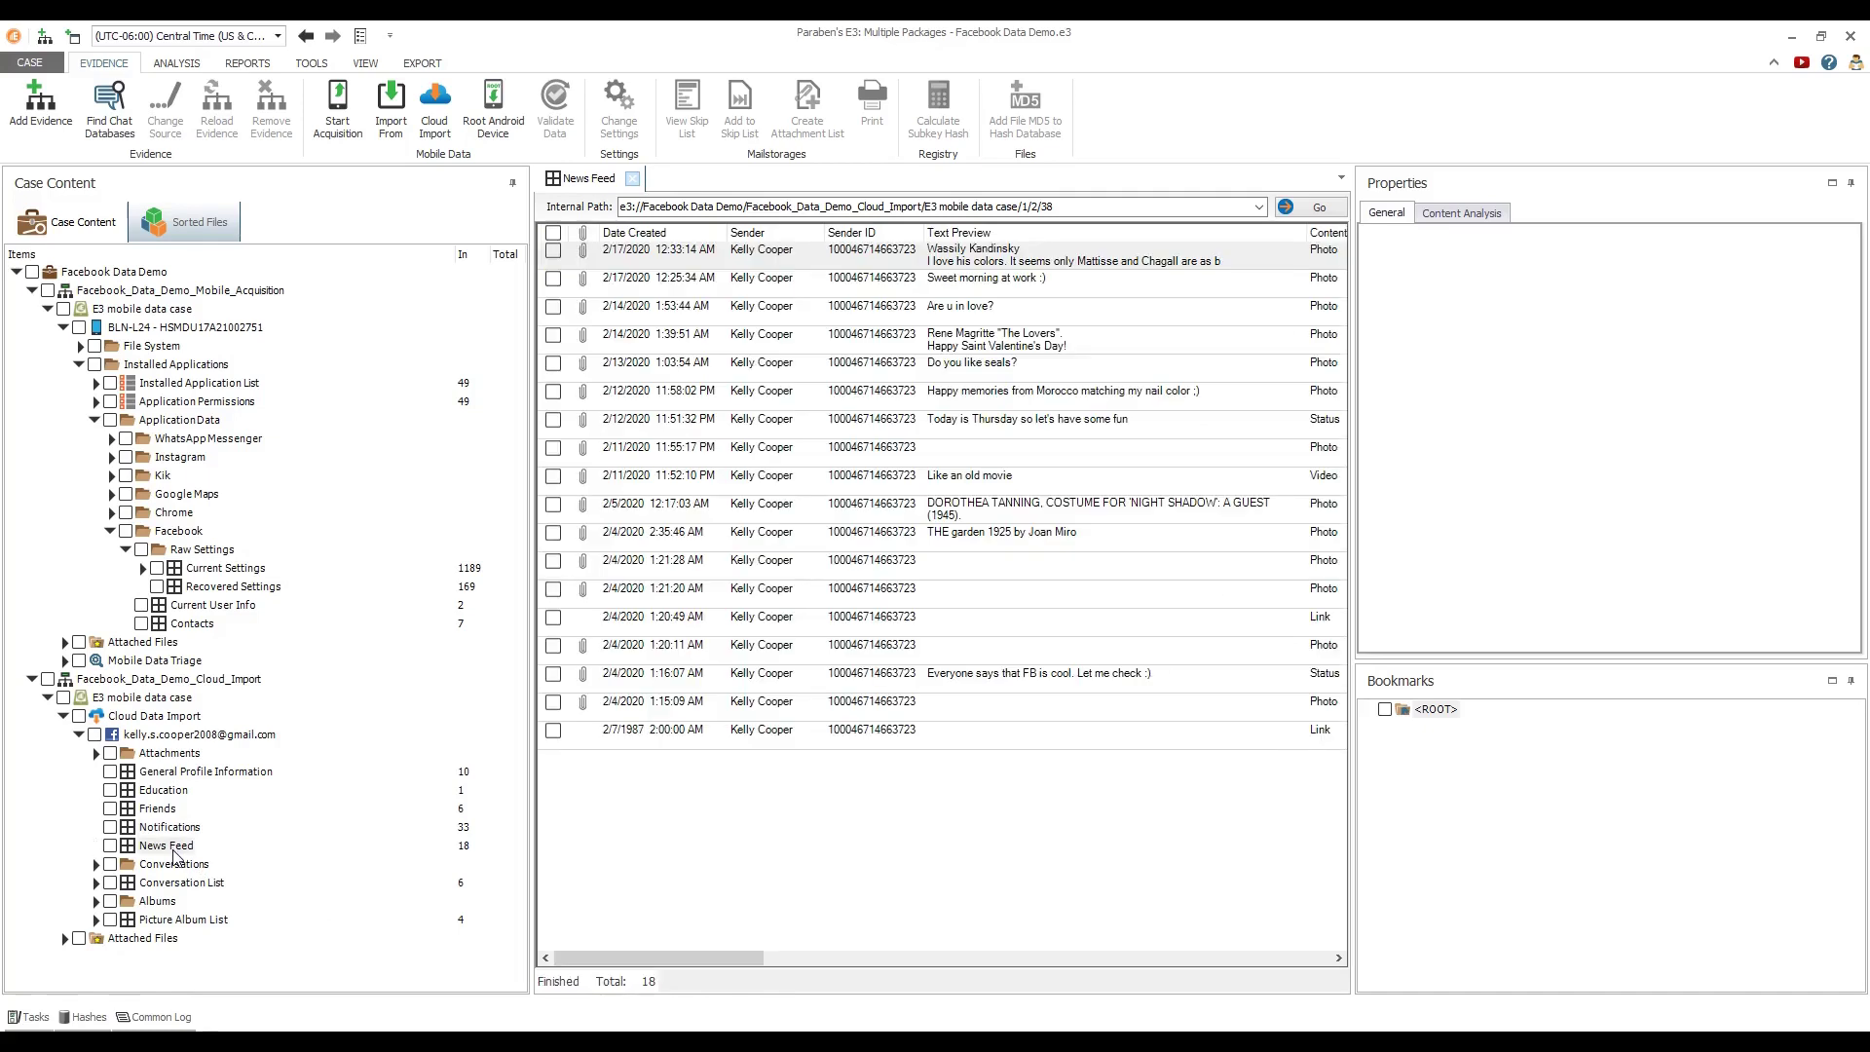
{"action": "left_click", "coordinate": [175, 866]}
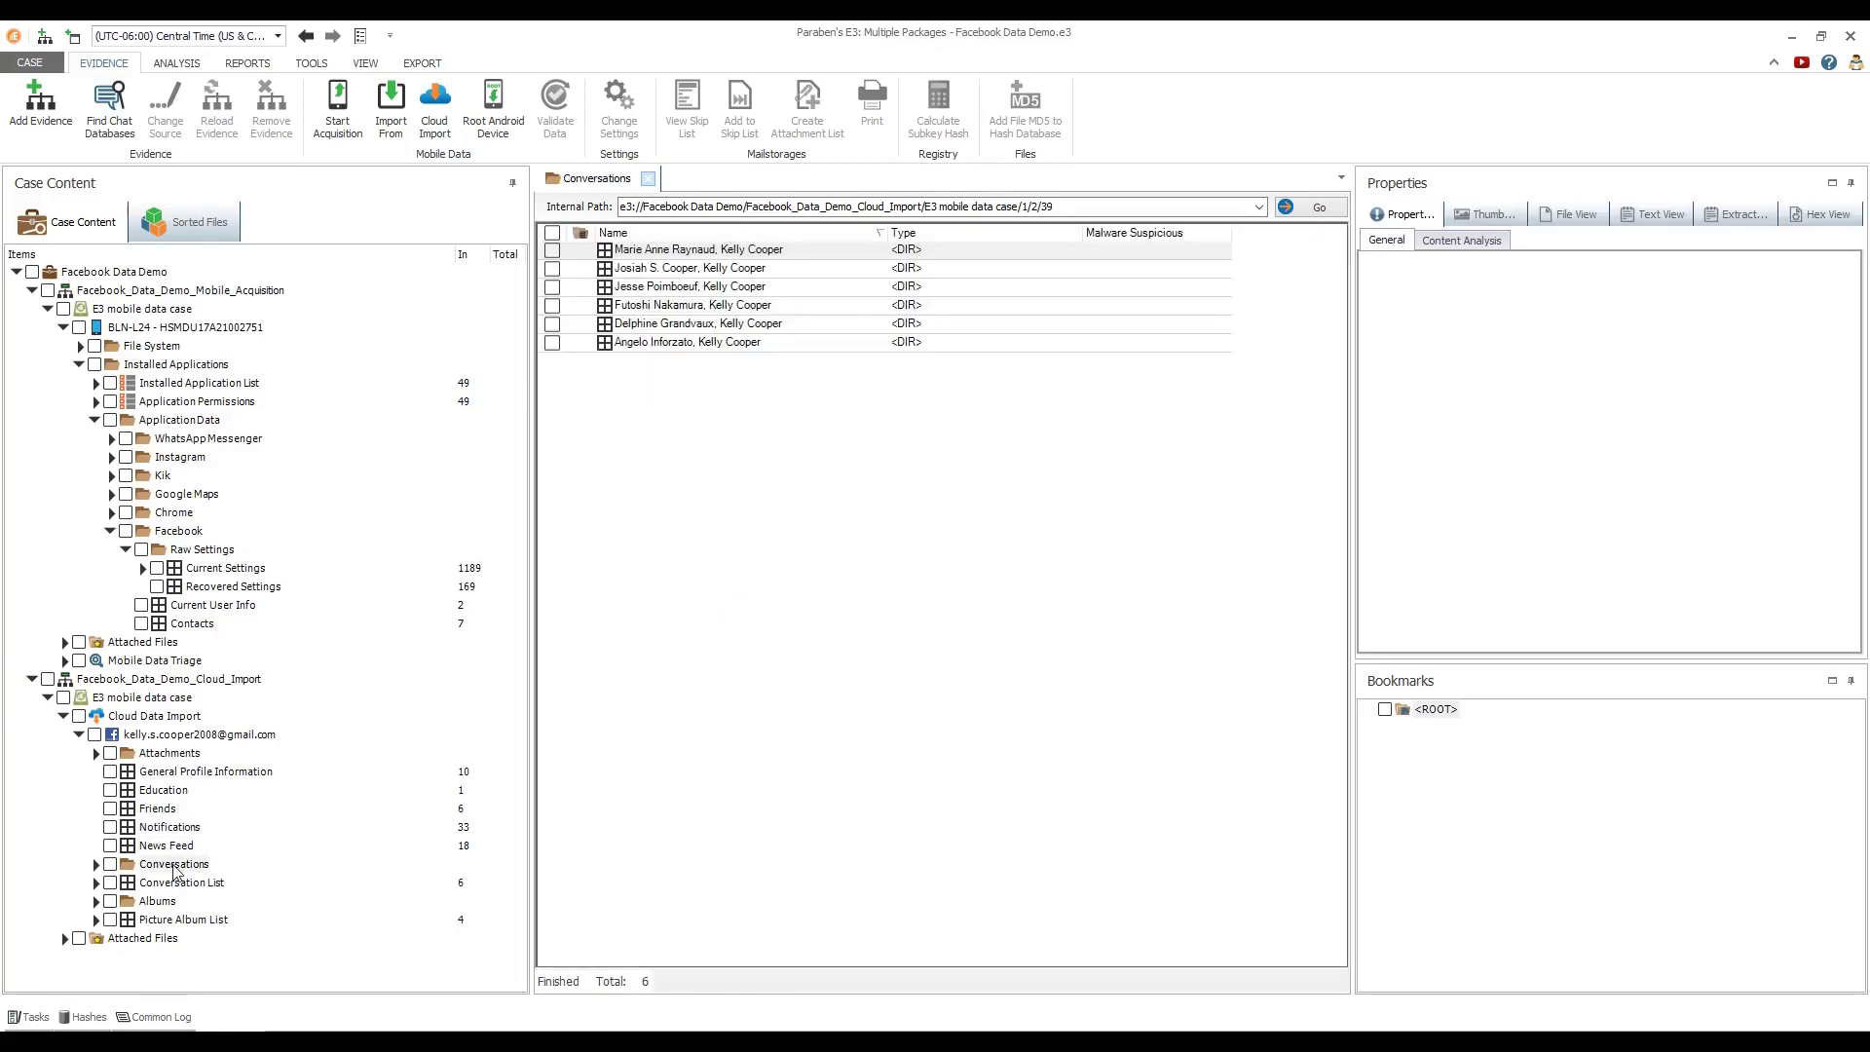
{"action": "left_click", "coordinate": [164, 904]}
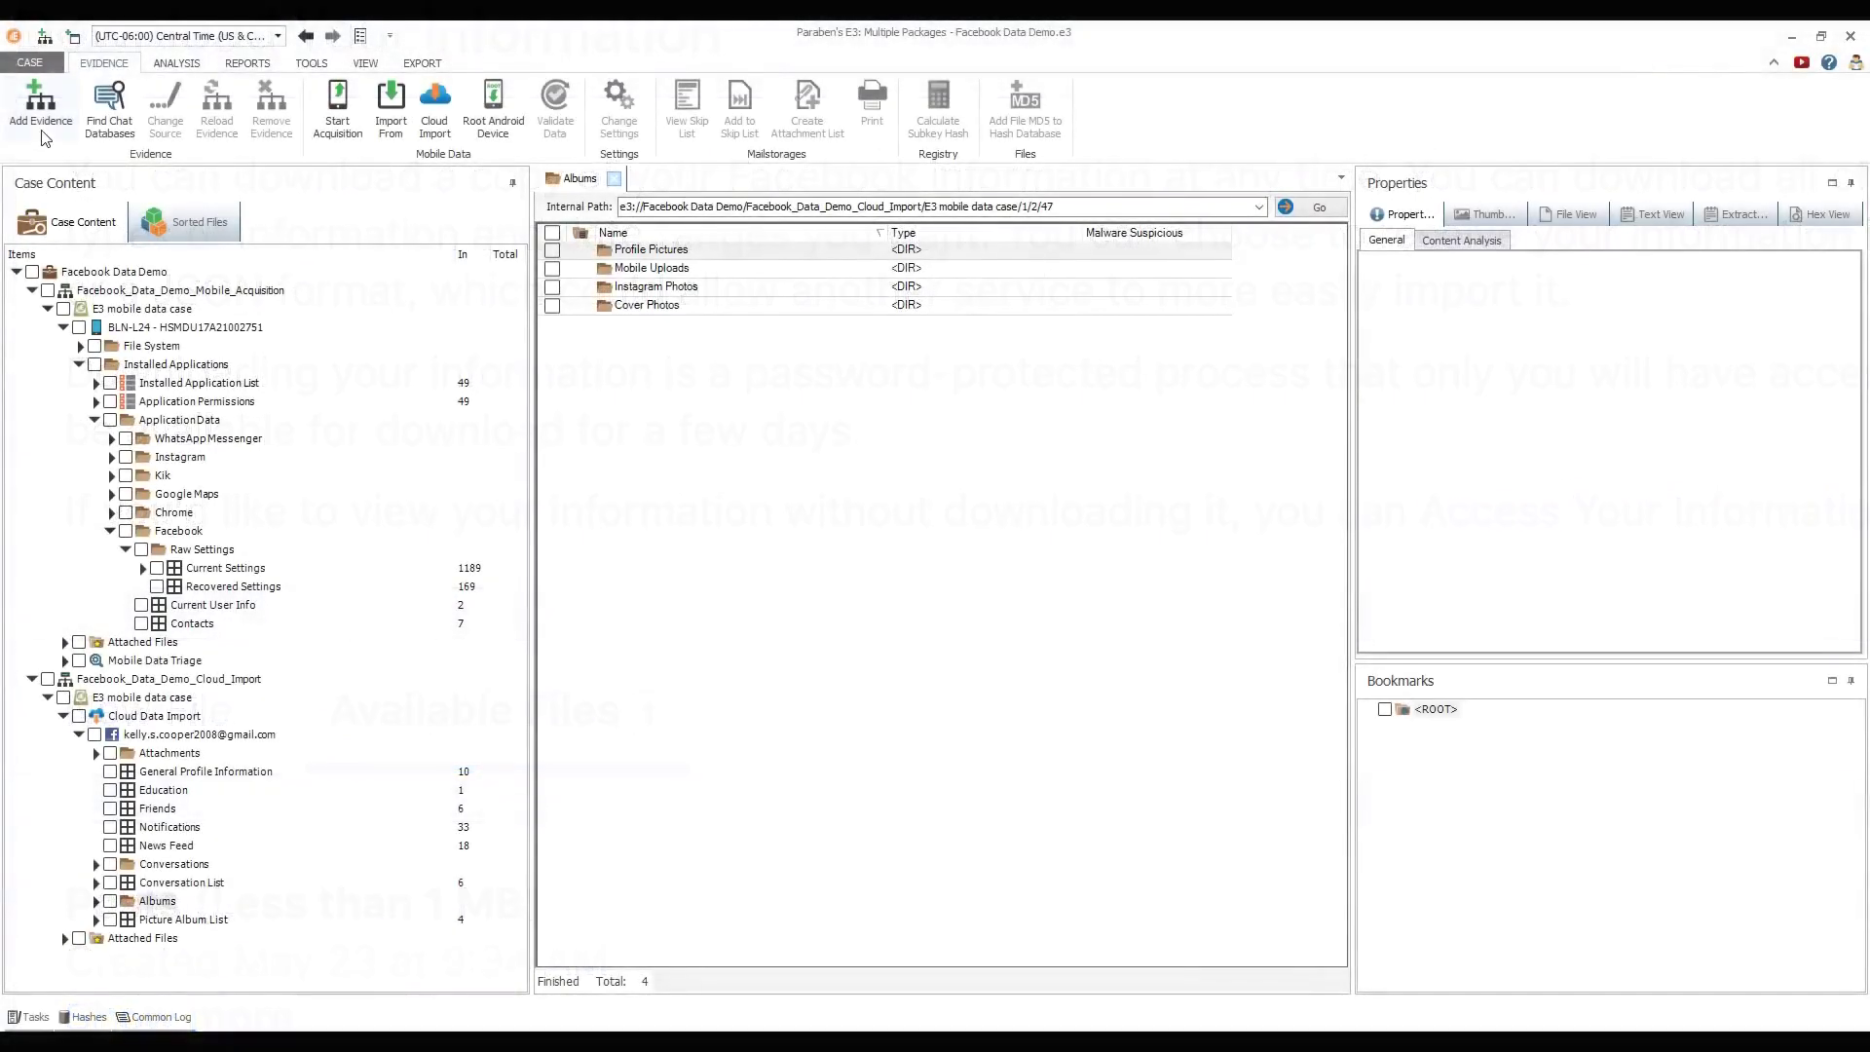
Start adding evidence of type Social Media > Social Media Backup
{"action": "left_click", "coordinate": [42, 123]}
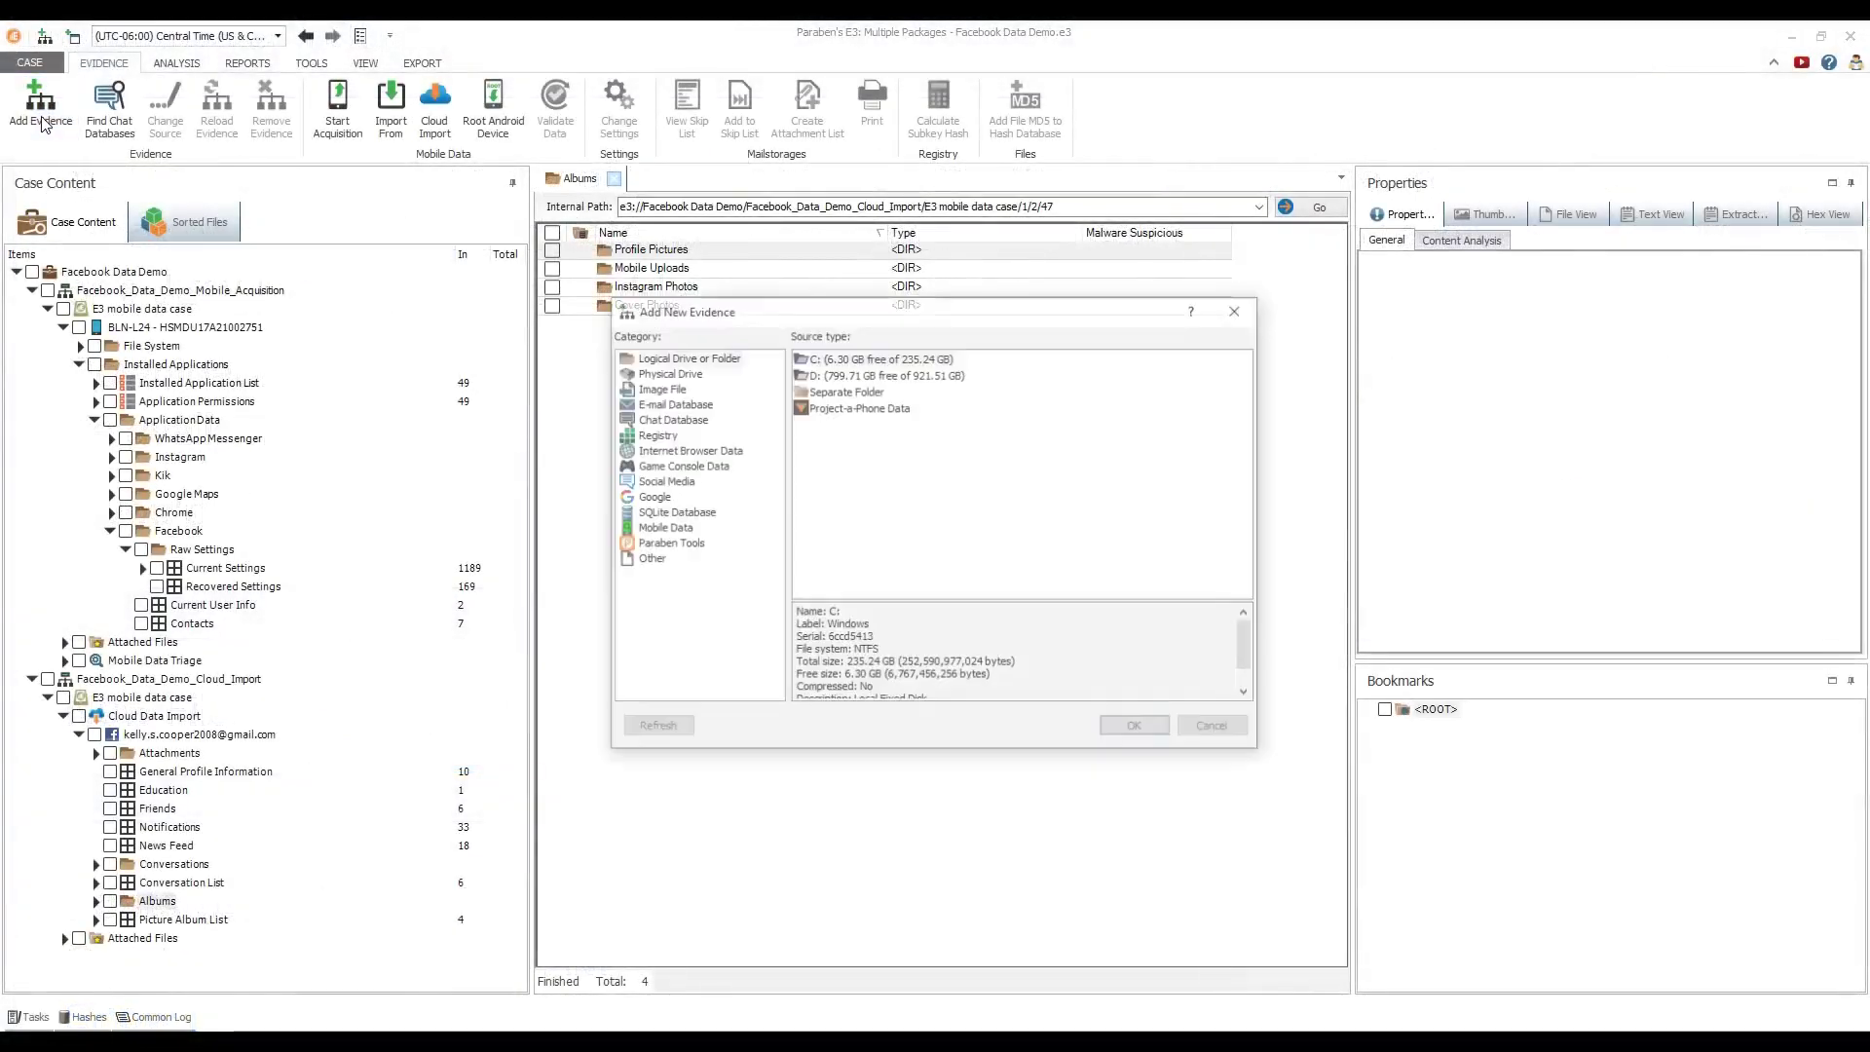
{"action": "left_click", "coordinate": [663, 481]}
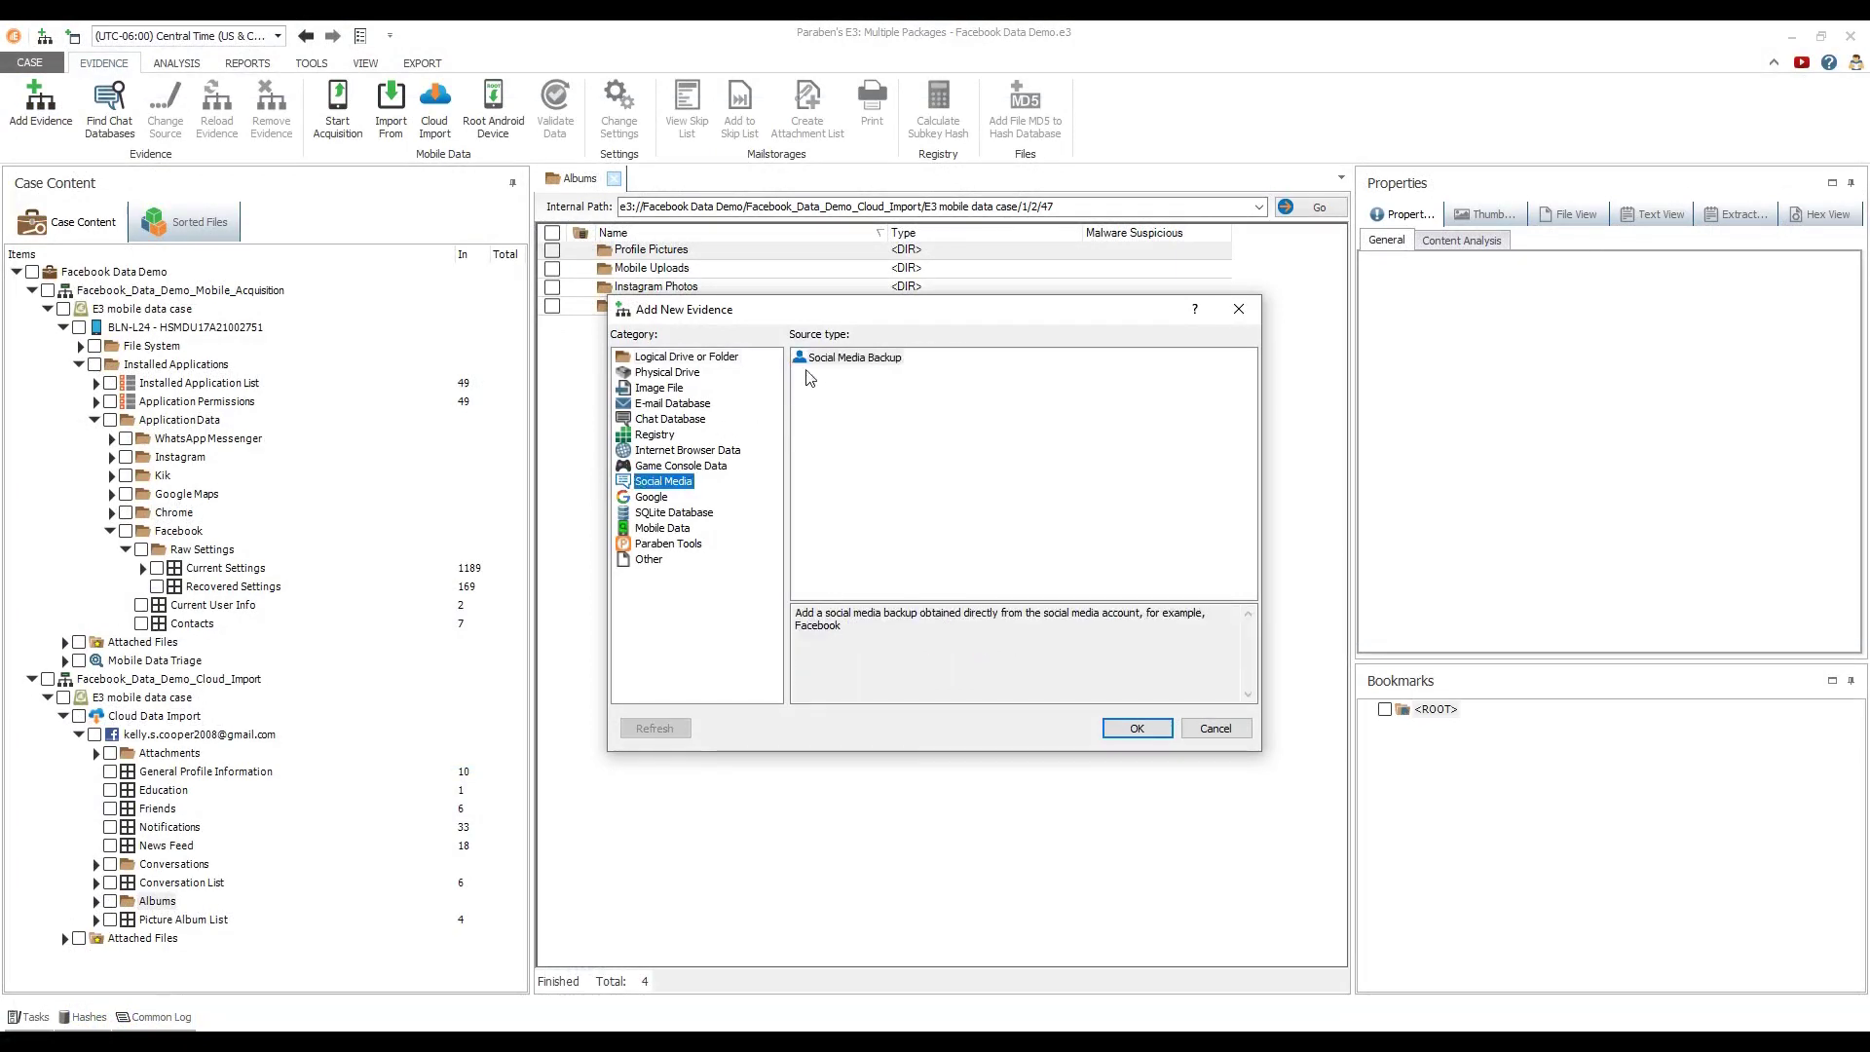
{"action": "left_click", "coordinate": [825, 367]}
{"action": "left_click", "coordinate": [1127, 731]}
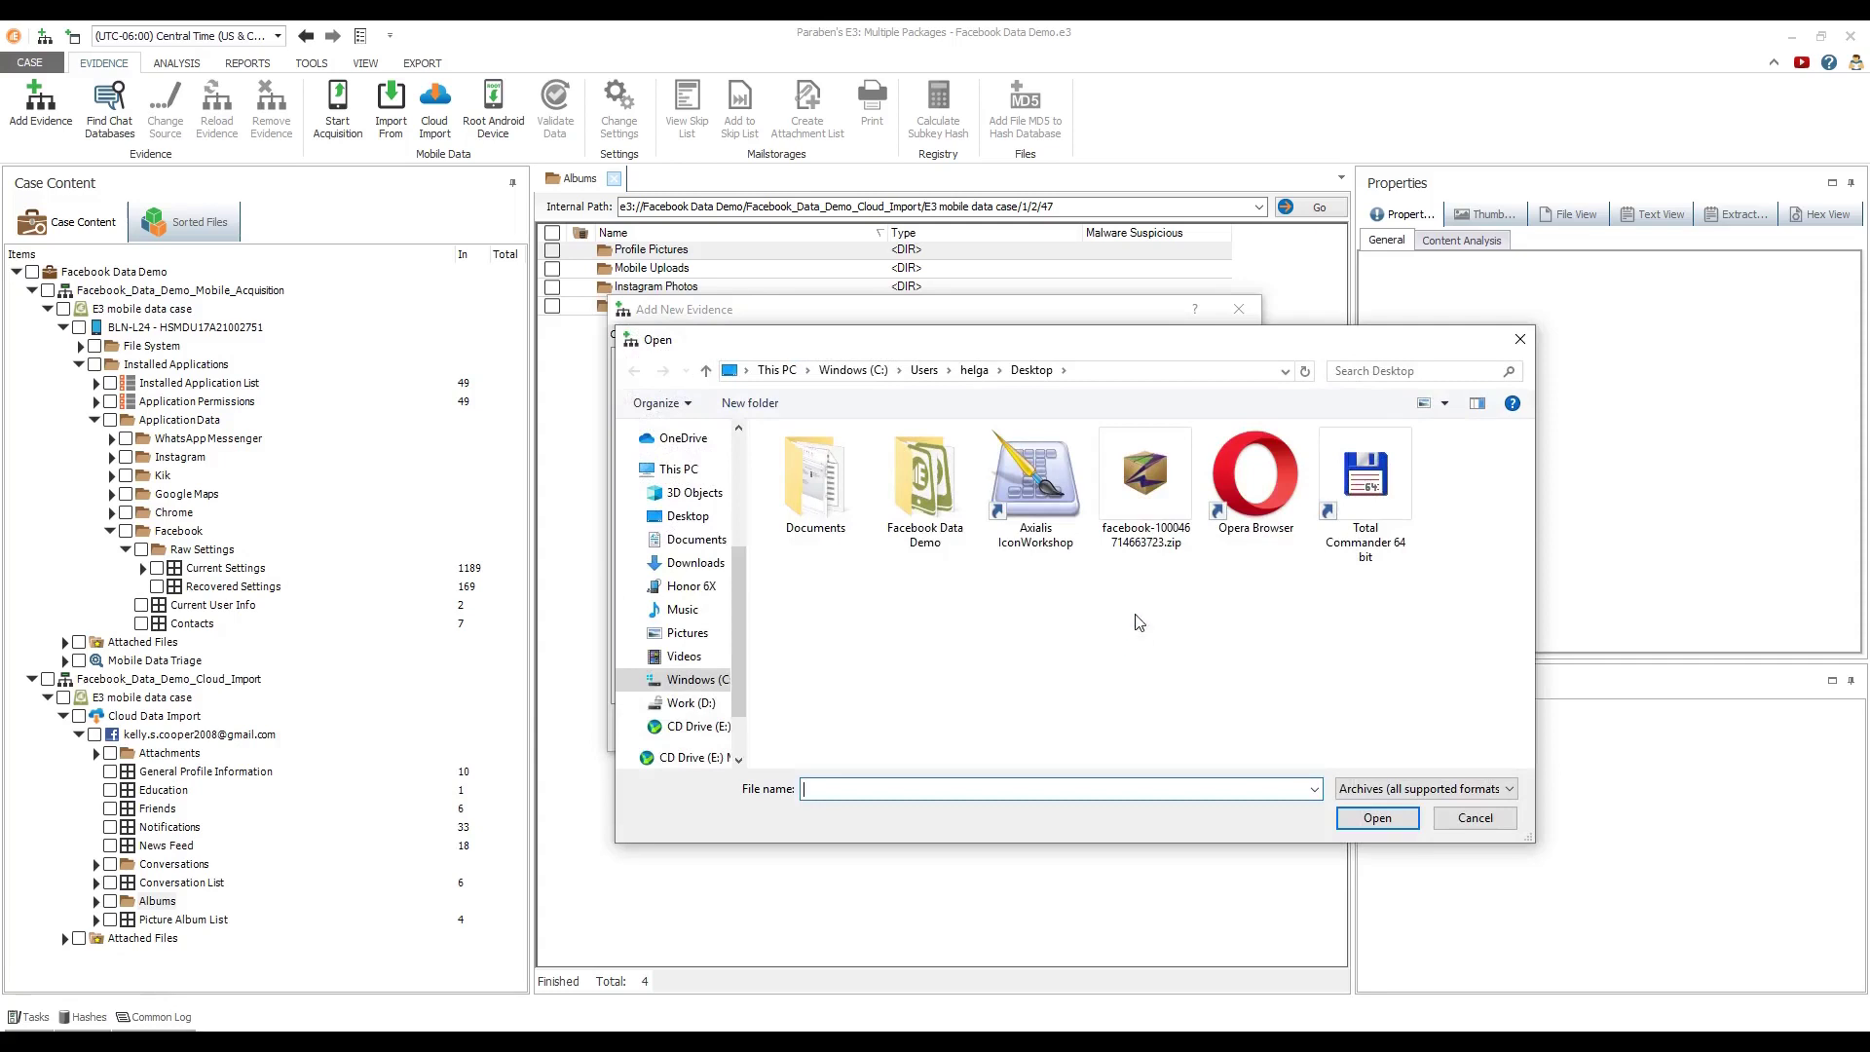
Load the Desktop Facebook zip as evidence named Facebook_Social_Media_Backup
{"action": "left_click", "coordinate": [1159, 521]}
{"action": "left_click", "coordinate": [1373, 819]}
{"action": "left_click_drag", "start_coordinate": [876, 528], "coordinate": [696, 526]}
{"action": "type", "text": "Fac"}
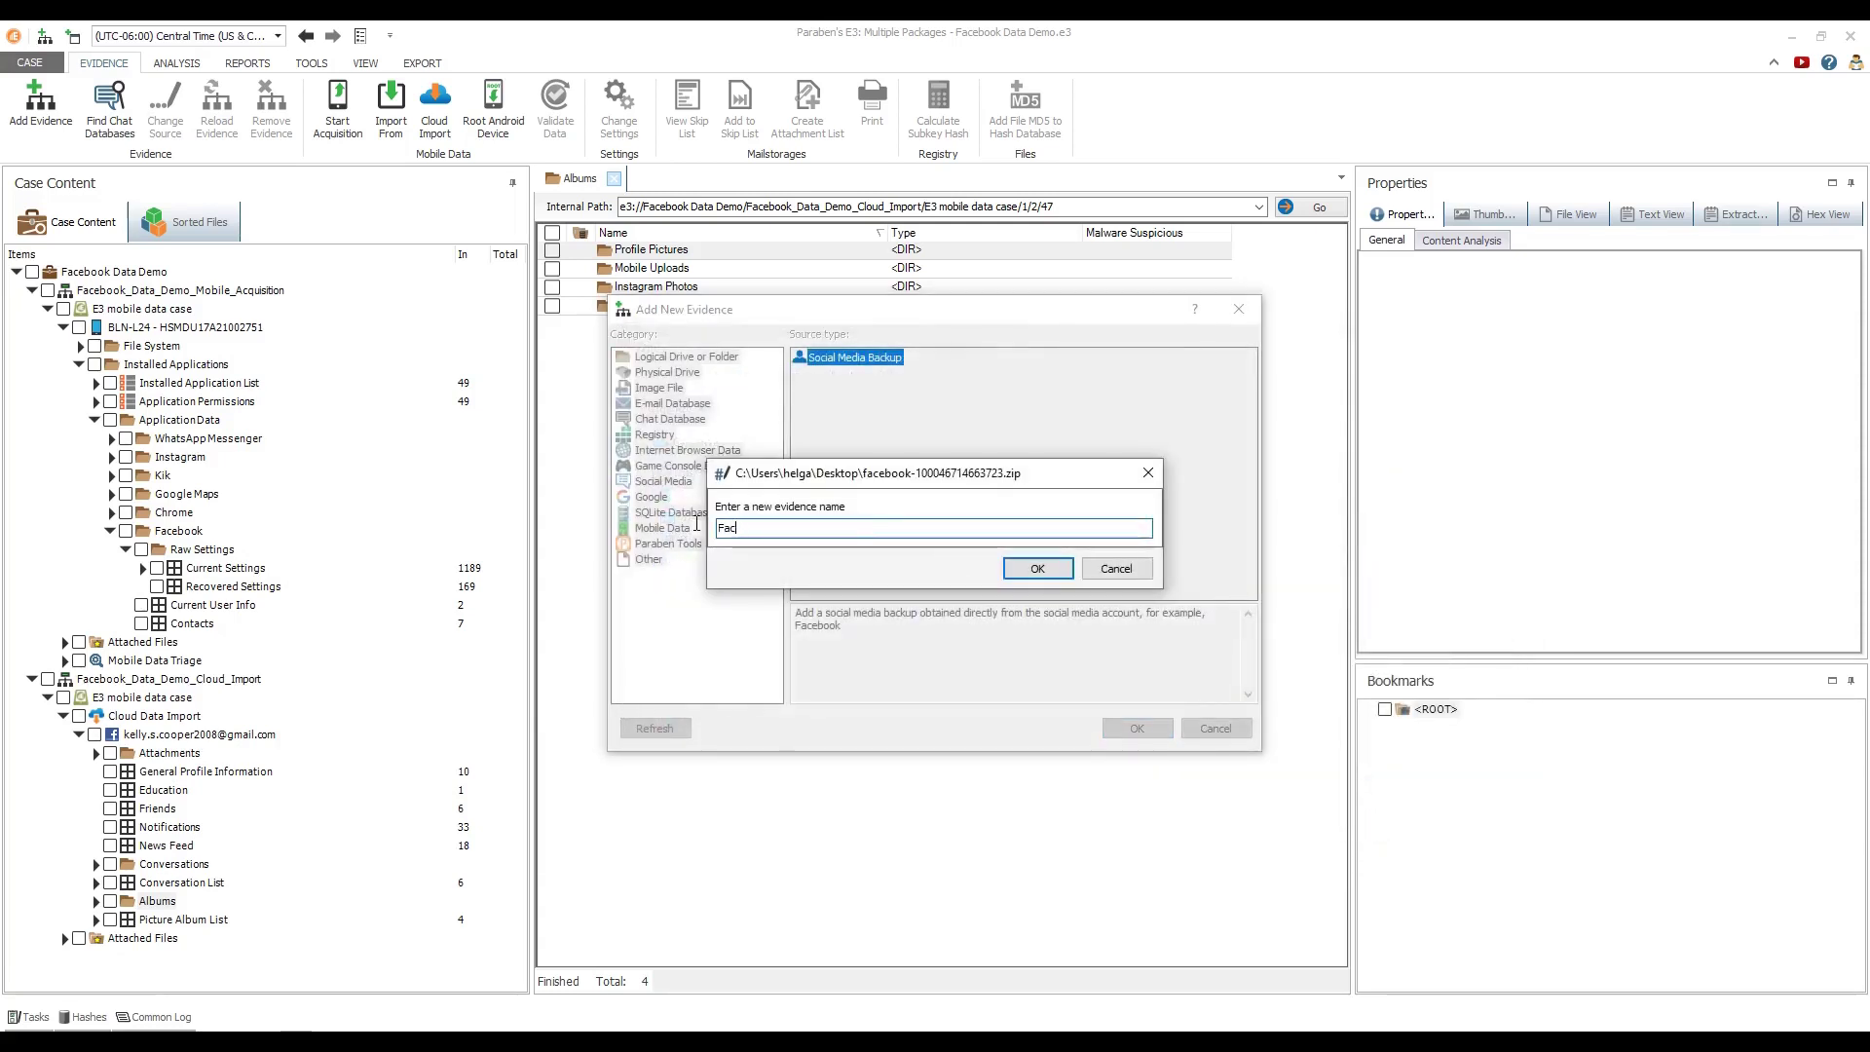
{"action": "type", "text": "ebook_Social_Media_Backup"}
{"action": "left_click", "coordinate": [1015, 567]}
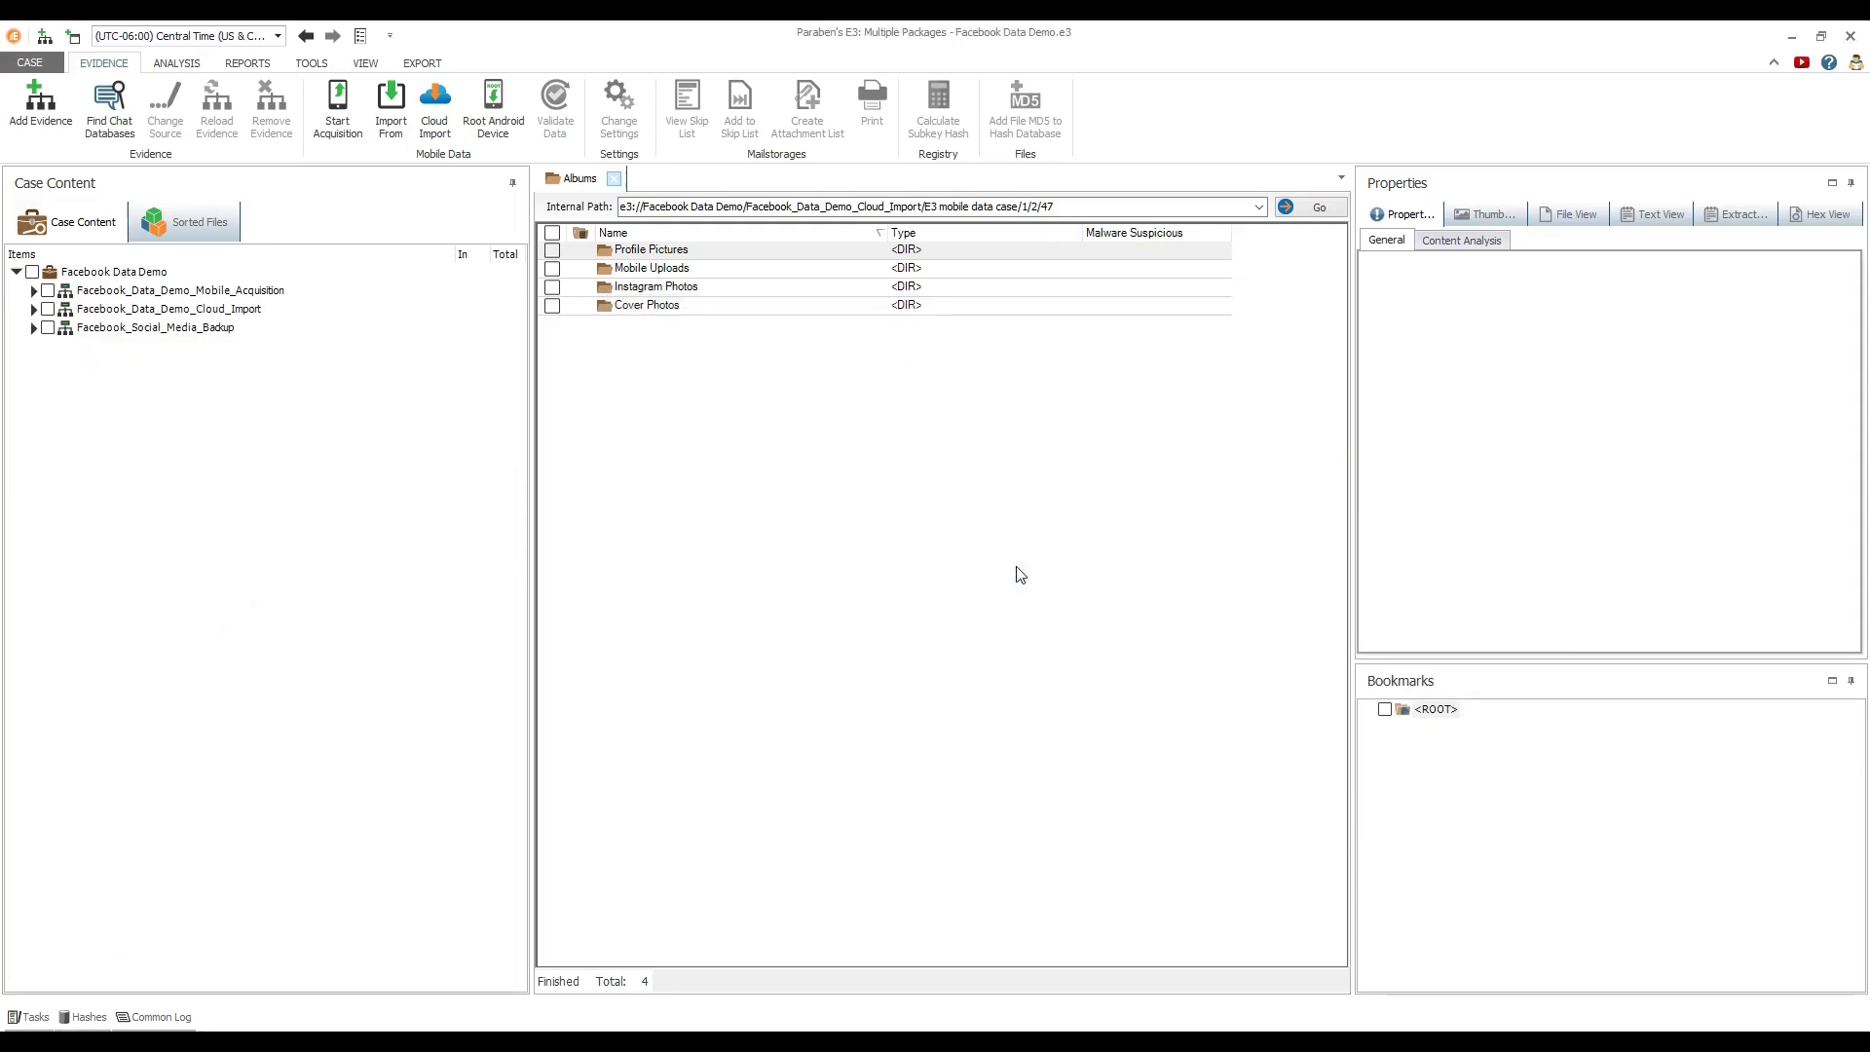
Expand the backup's zip and read comments.html in File View
{"action": "left_click", "coordinate": [33, 328]}
{"action": "left_click", "coordinate": [47, 347]}
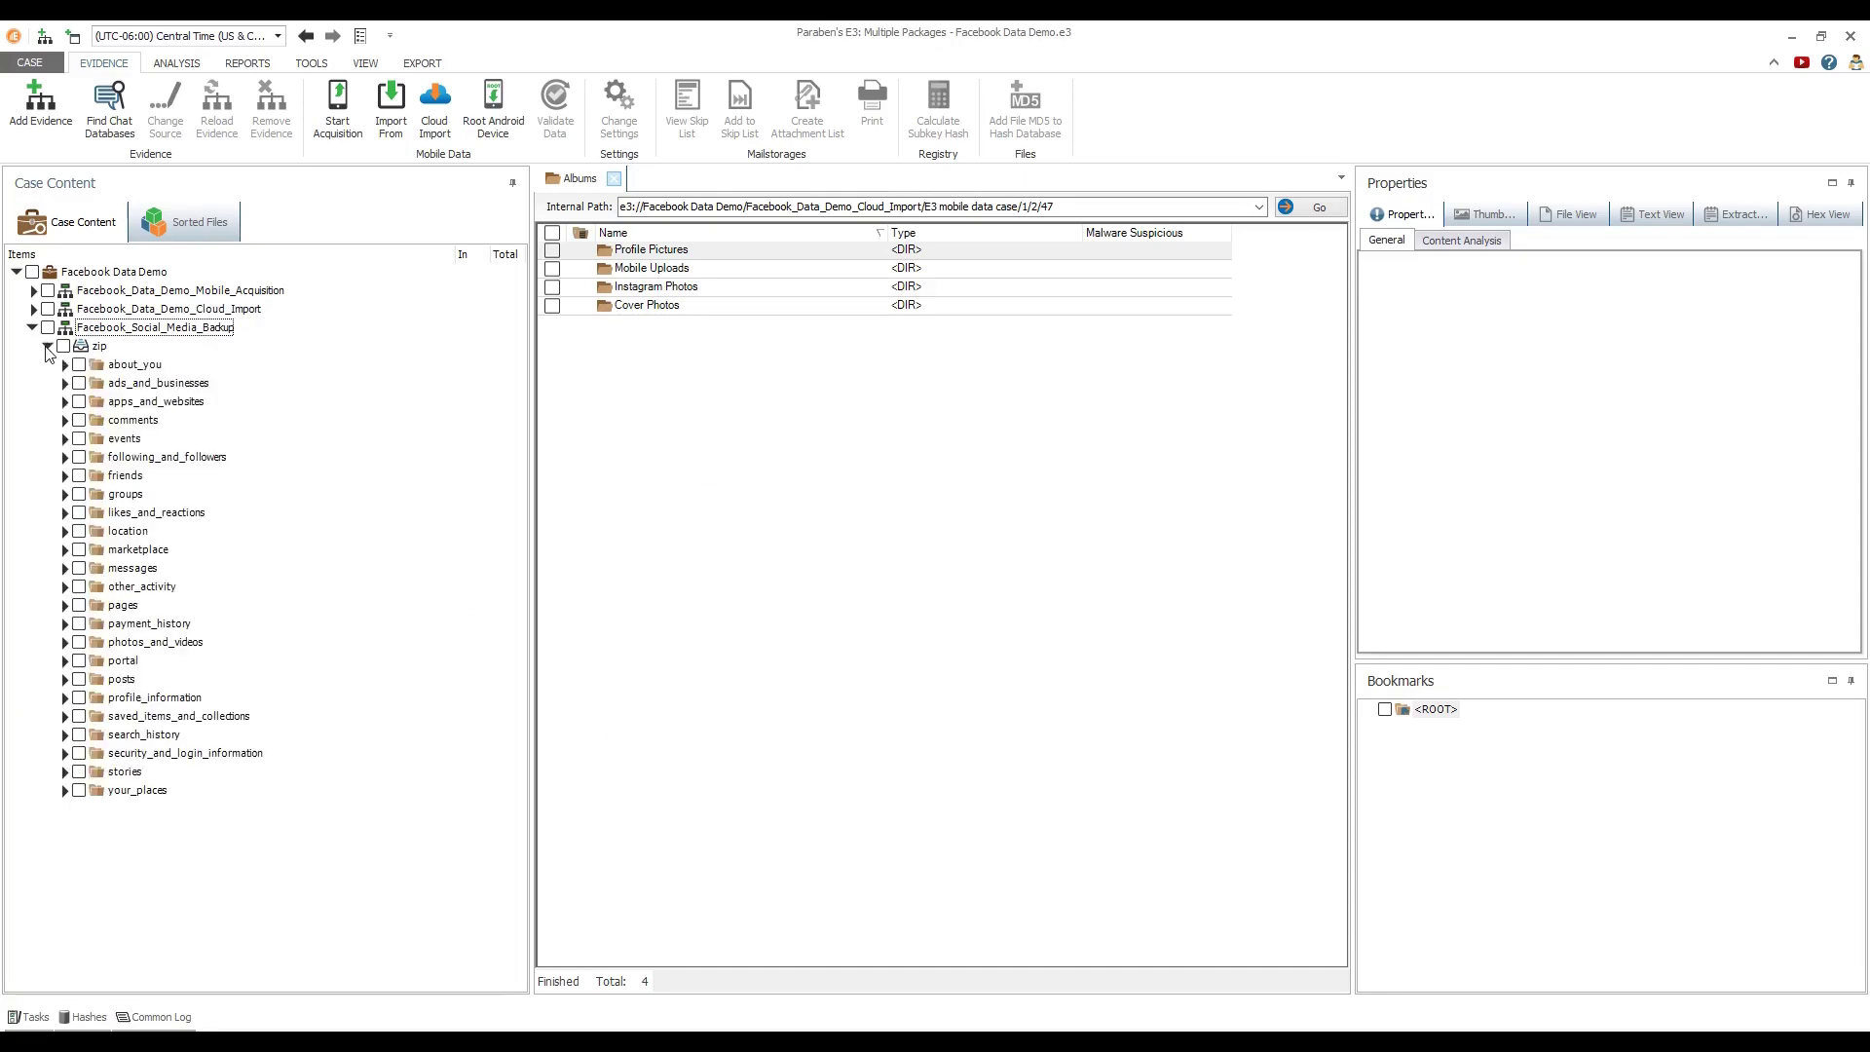
{"action": "left_click", "coordinate": [129, 421]}
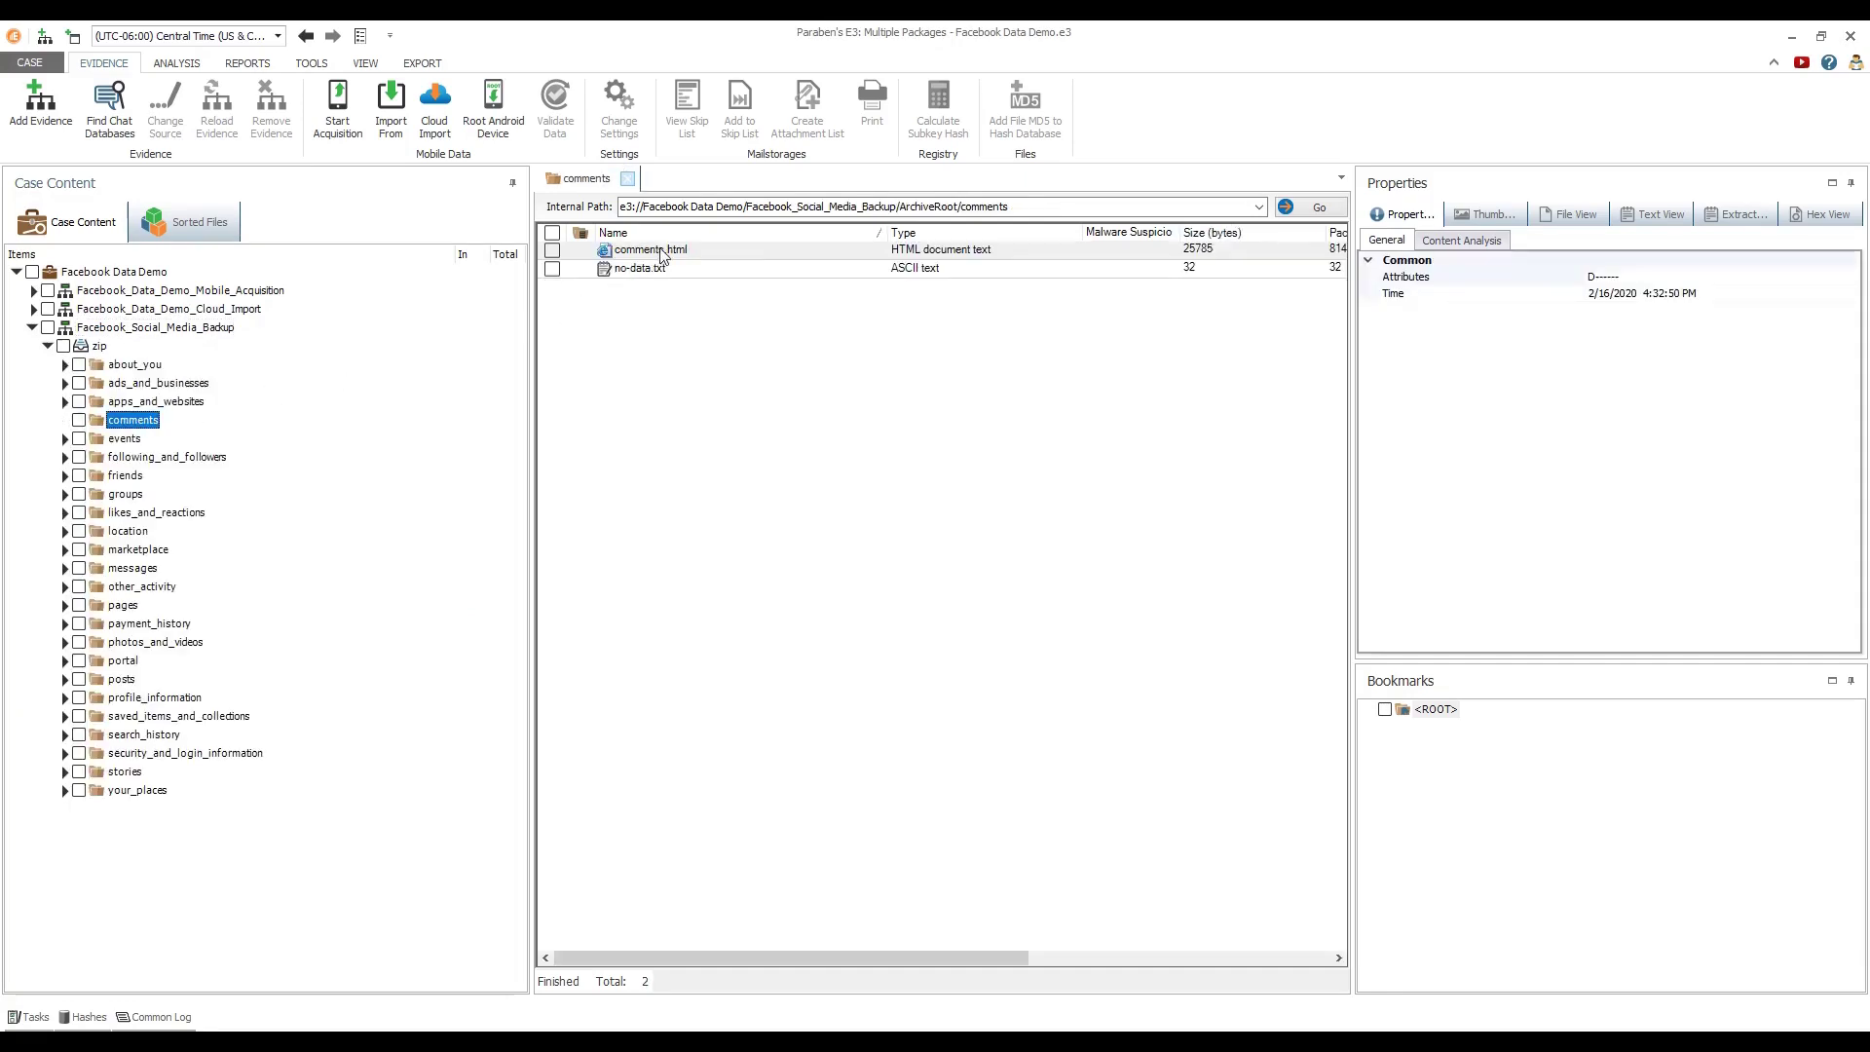
{"action": "left_click", "coordinate": [660, 251]}
{"action": "left_click", "coordinate": [1557, 213]}
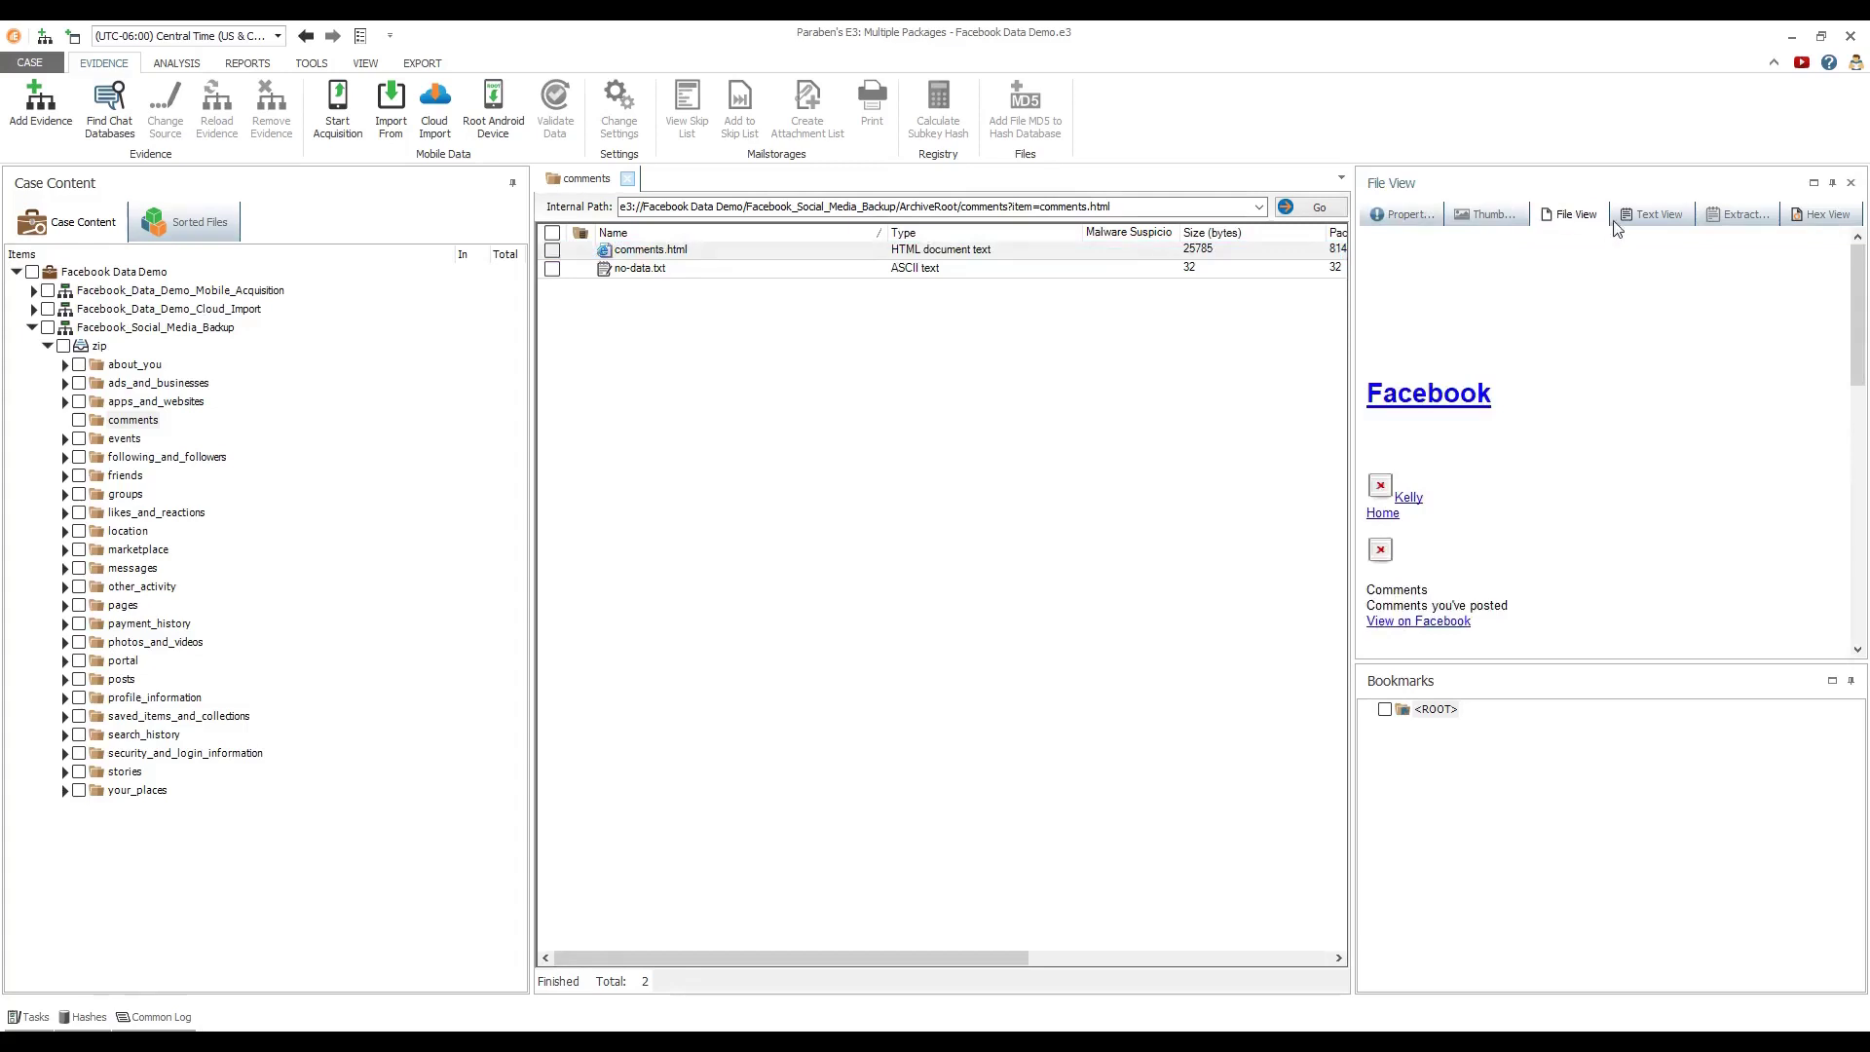
{"action": "left_click_drag", "start_coordinate": [1859, 286], "coordinate": [1864, 458]}
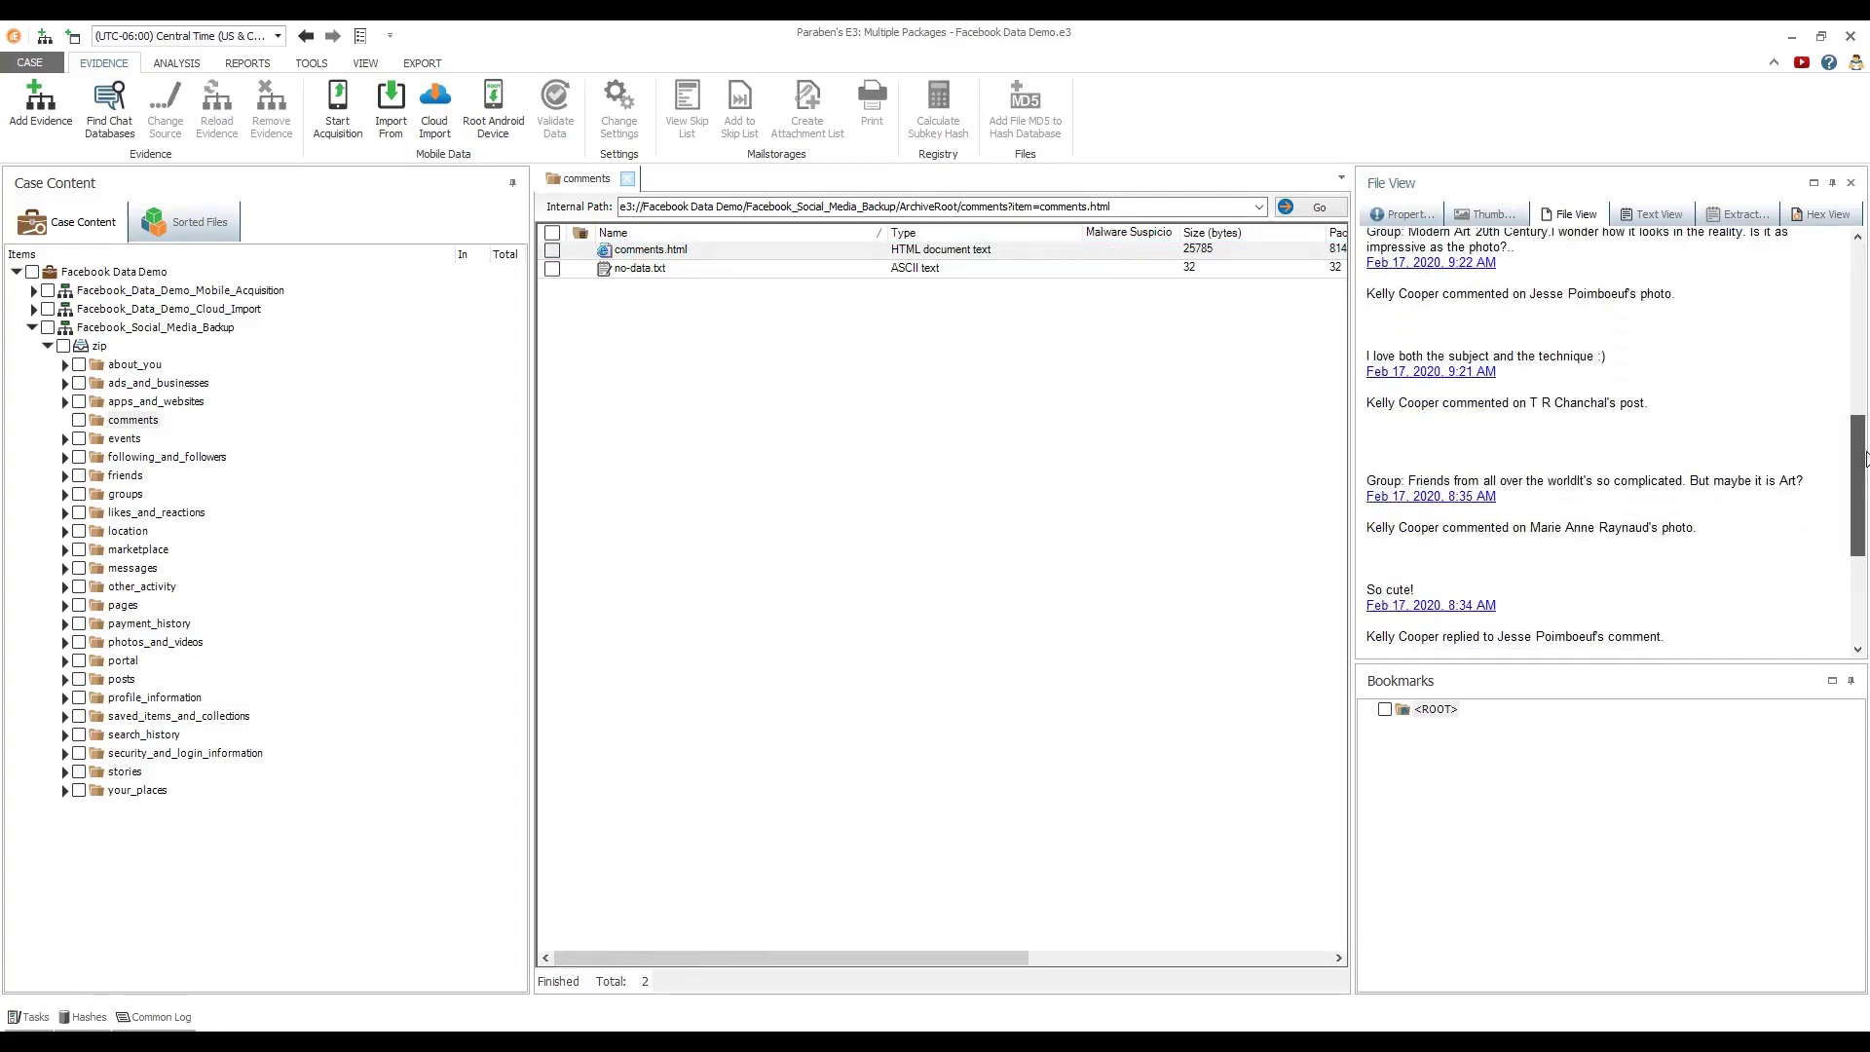
Read the backup's friends.html page
{"action": "left_click", "coordinate": [134, 477]}
{"action": "left_click", "coordinate": [628, 256]}
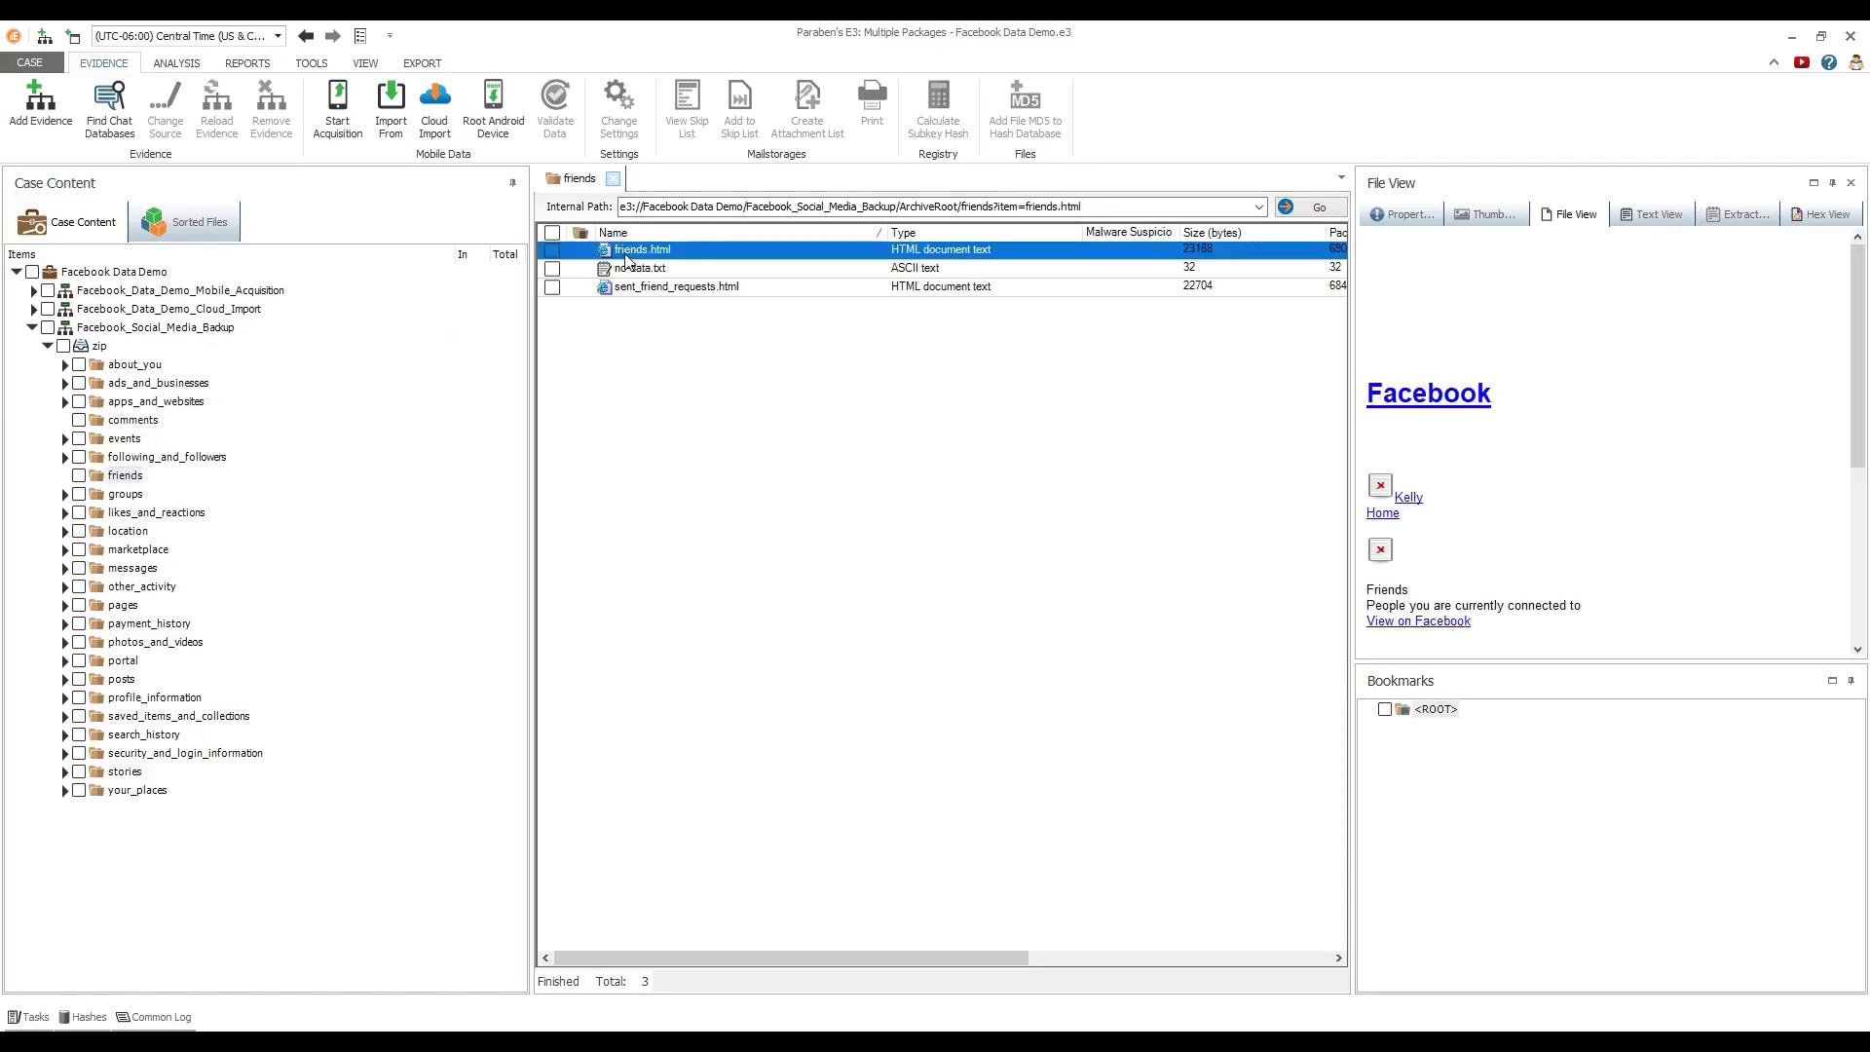
{"action": "left_click_drag", "start_coordinate": [1858, 310], "coordinate": [1856, 451]}
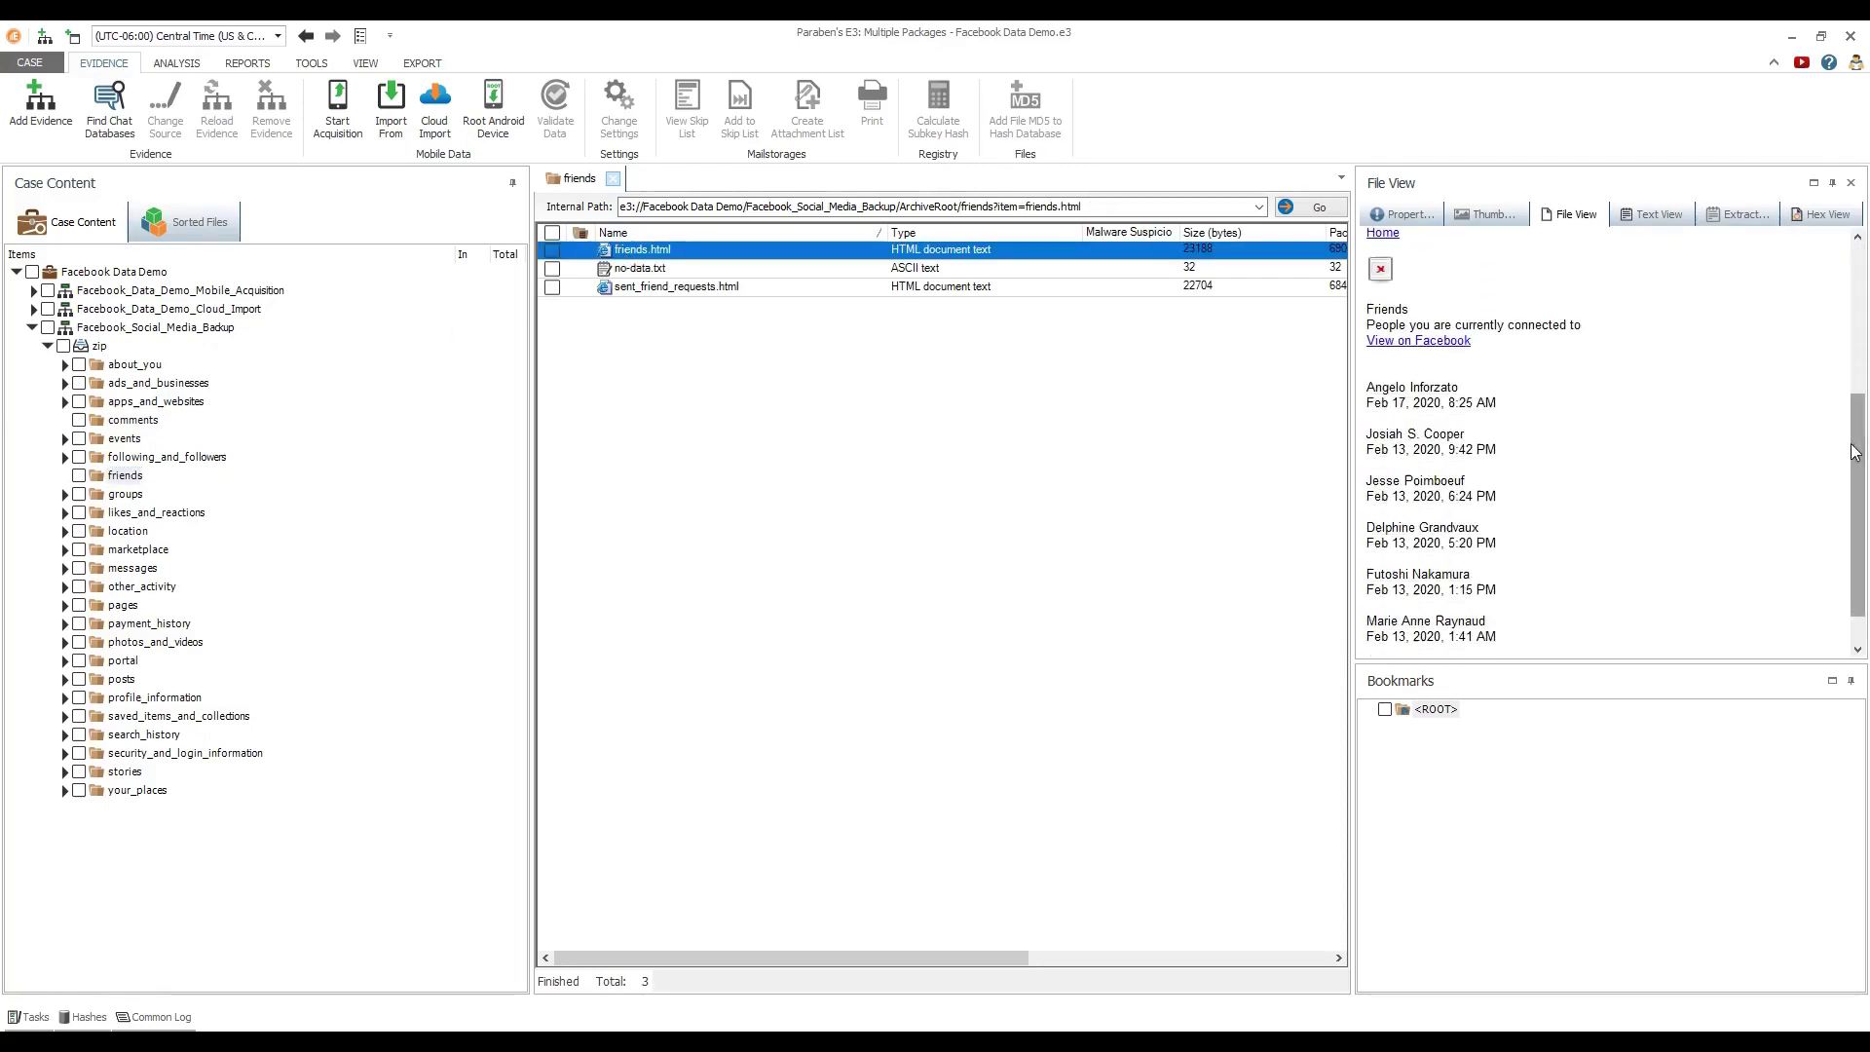
Read likes_and_reactions' posts_and_comments.html, then open photos_and_videos > InstagramPhotos
{"action": "left_click", "coordinate": [185, 515]}
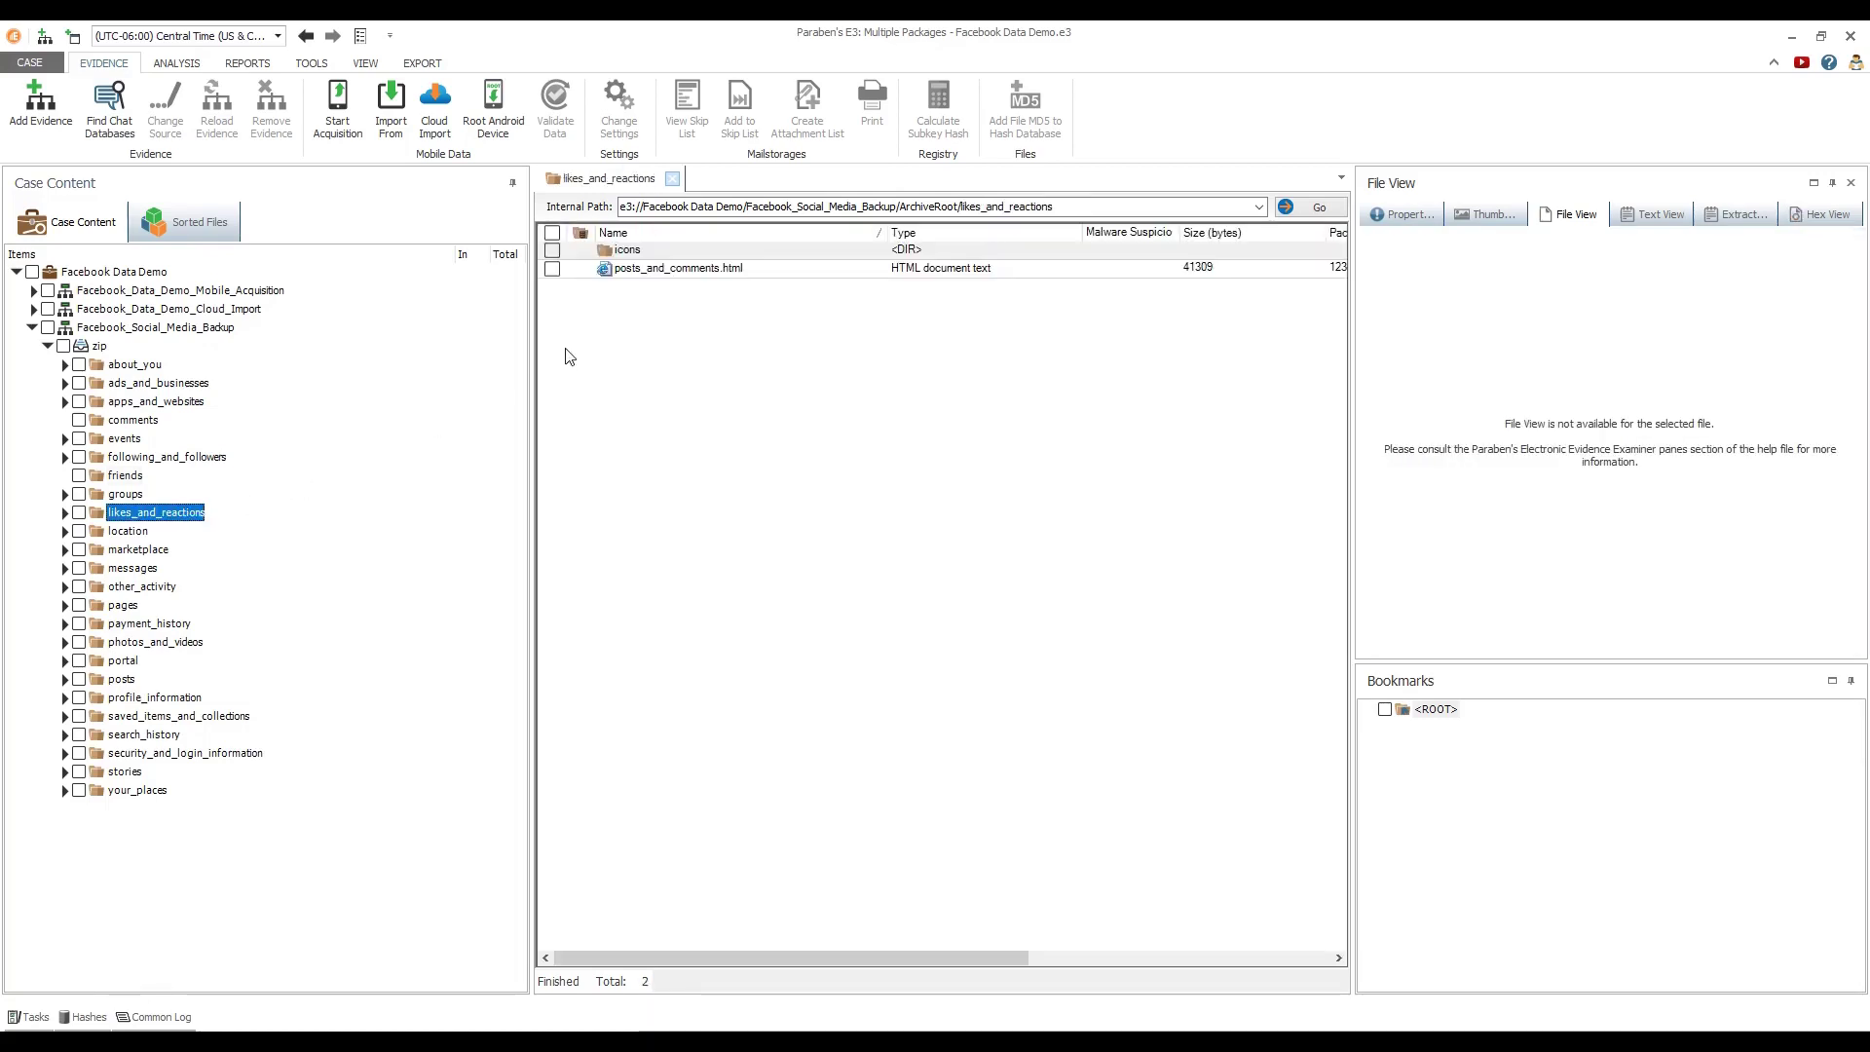
{"action": "left_click", "coordinate": [670, 271]}
{"action": "left_click_drag", "start_coordinate": [1857, 265], "coordinate": [1863, 361]}
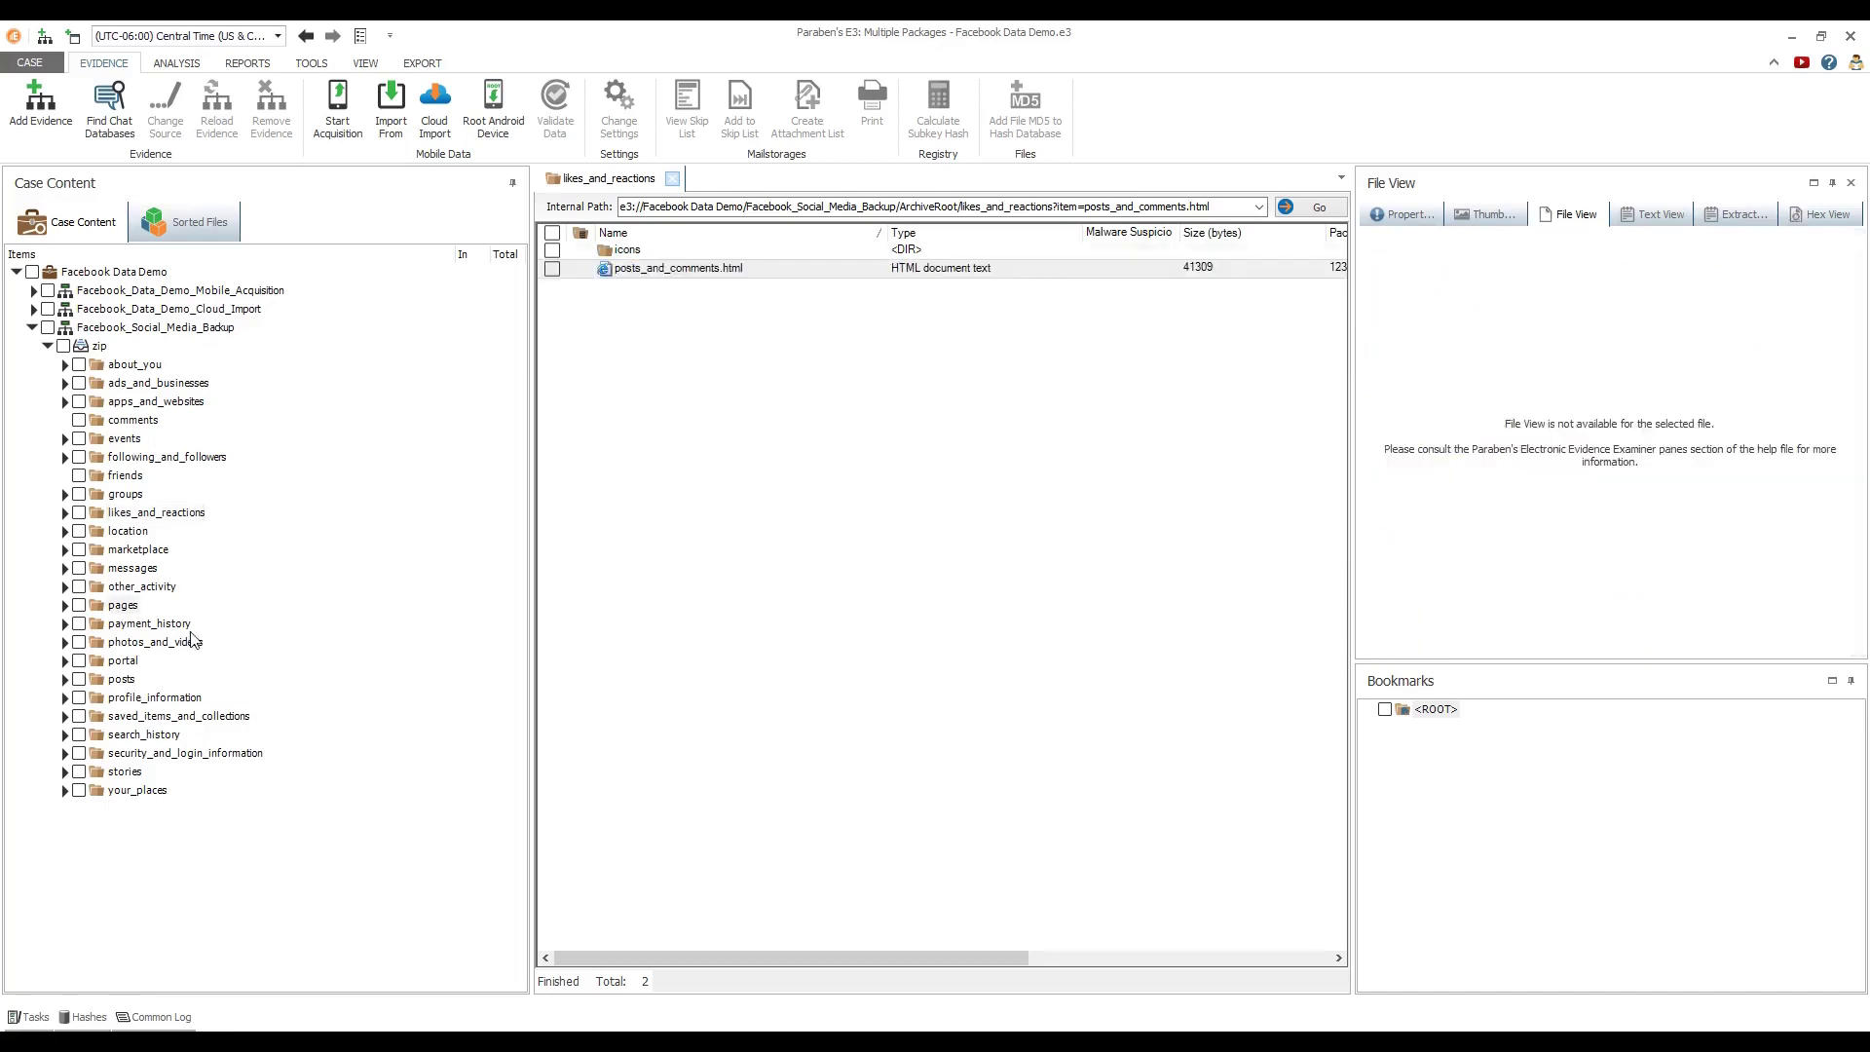
{"action": "left_click", "coordinate": [156, 641]}
{"action": "double_click", "coordinate": [609, 287]}
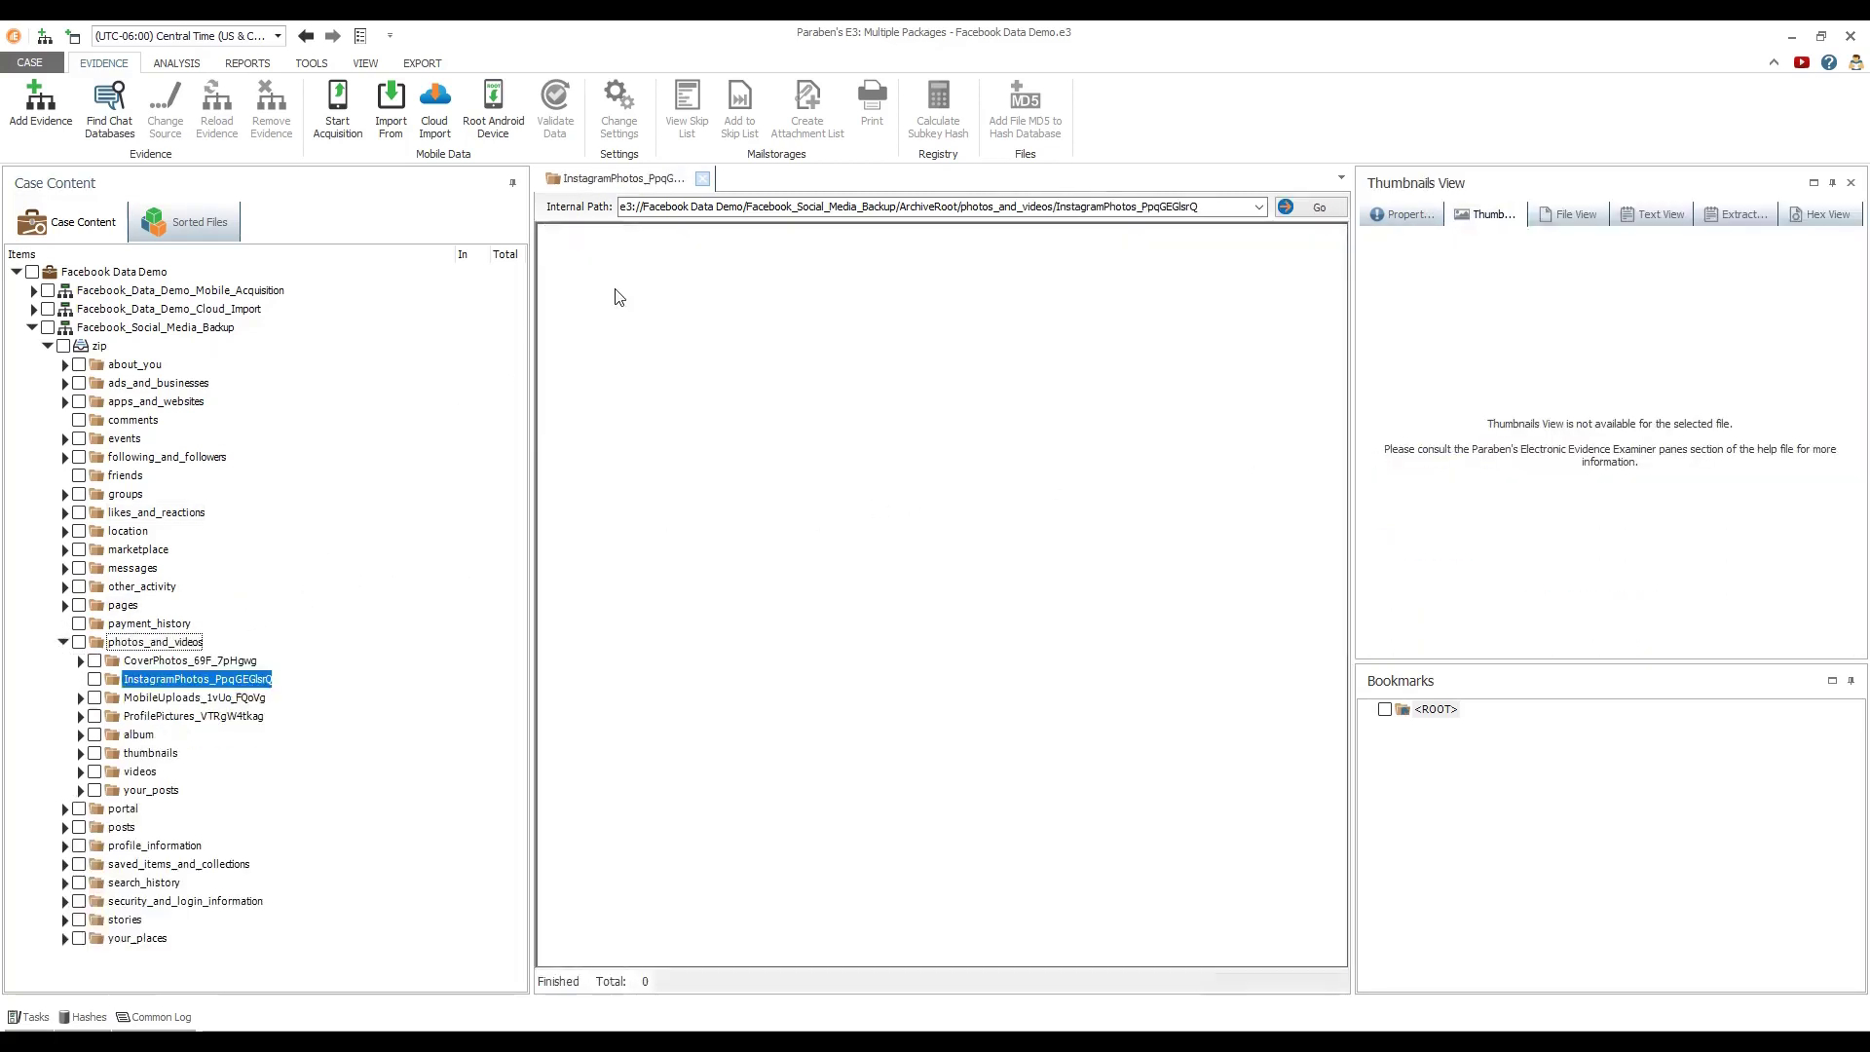
Preview the Instagram photos and show the MobileUploads images as thumbnails
{"action": "left_click", "coordinate": [623, 269]}
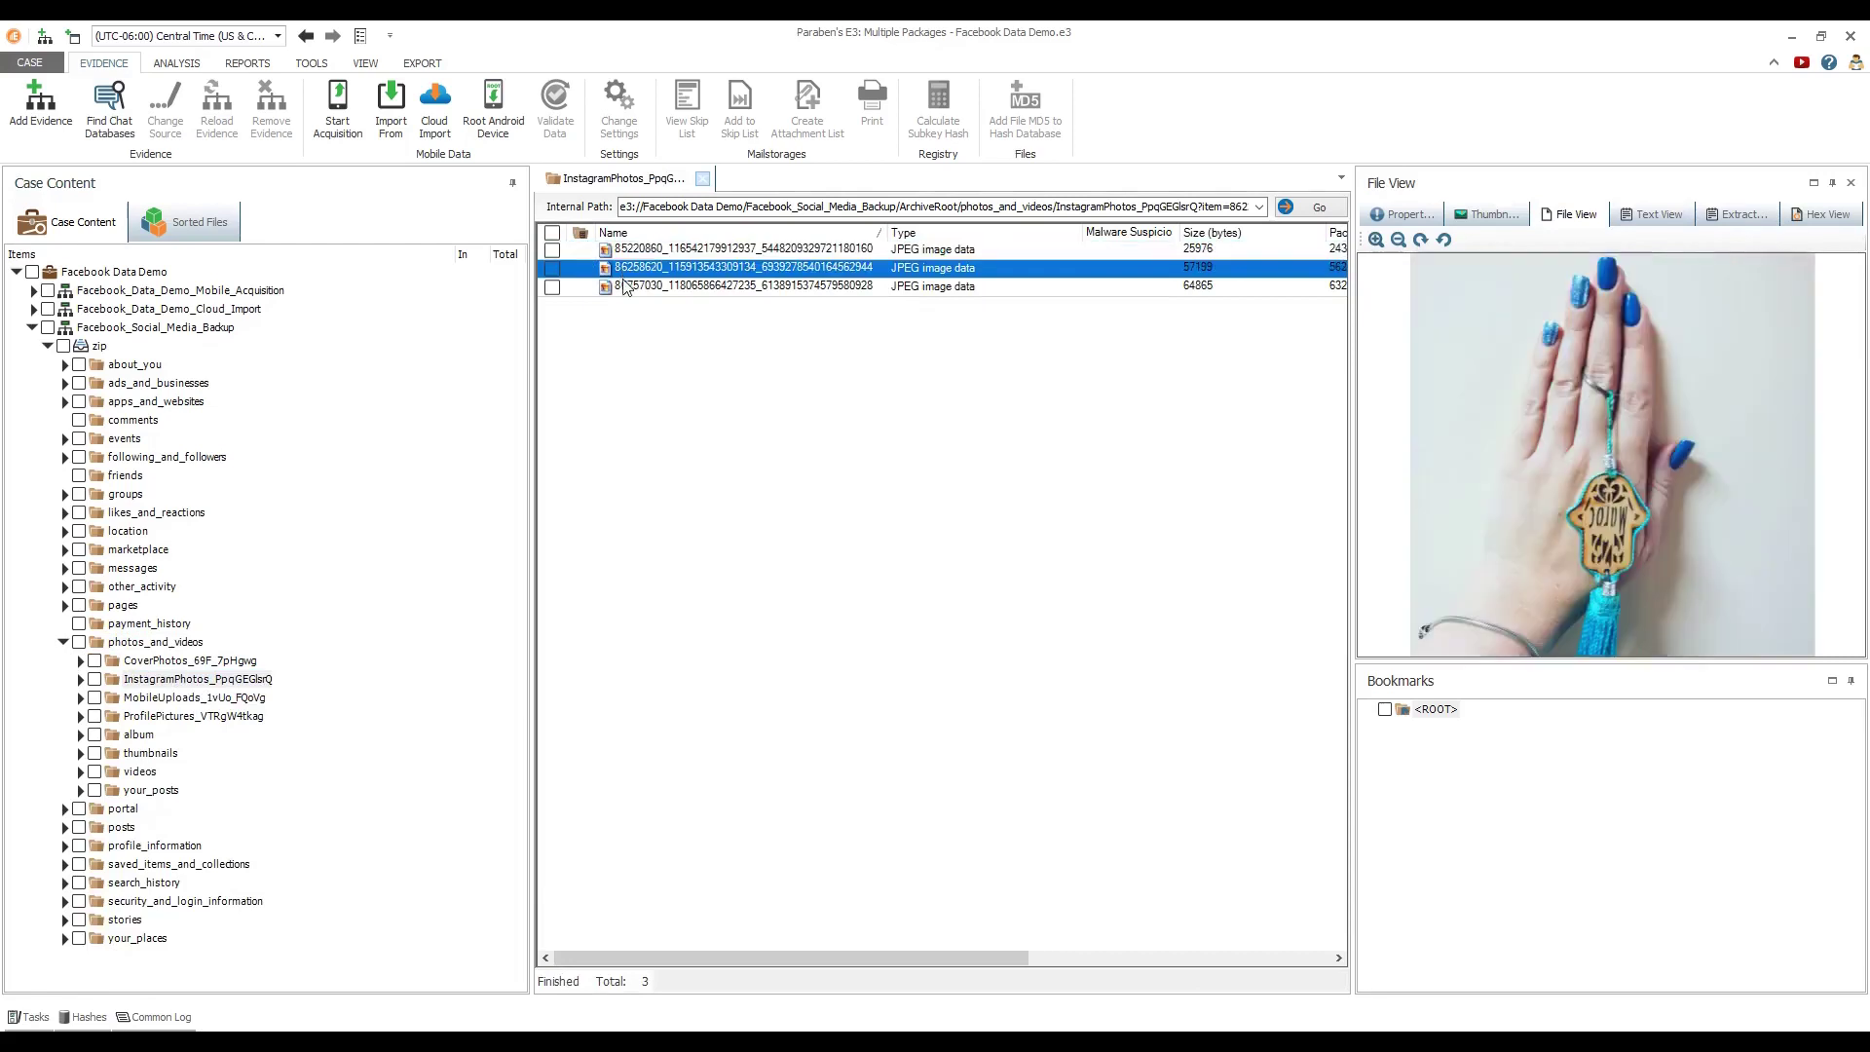
{"action": "left_click", "coordinate": [627, 288]}
{"action": "left_click", "coordinate": [216, 699]}
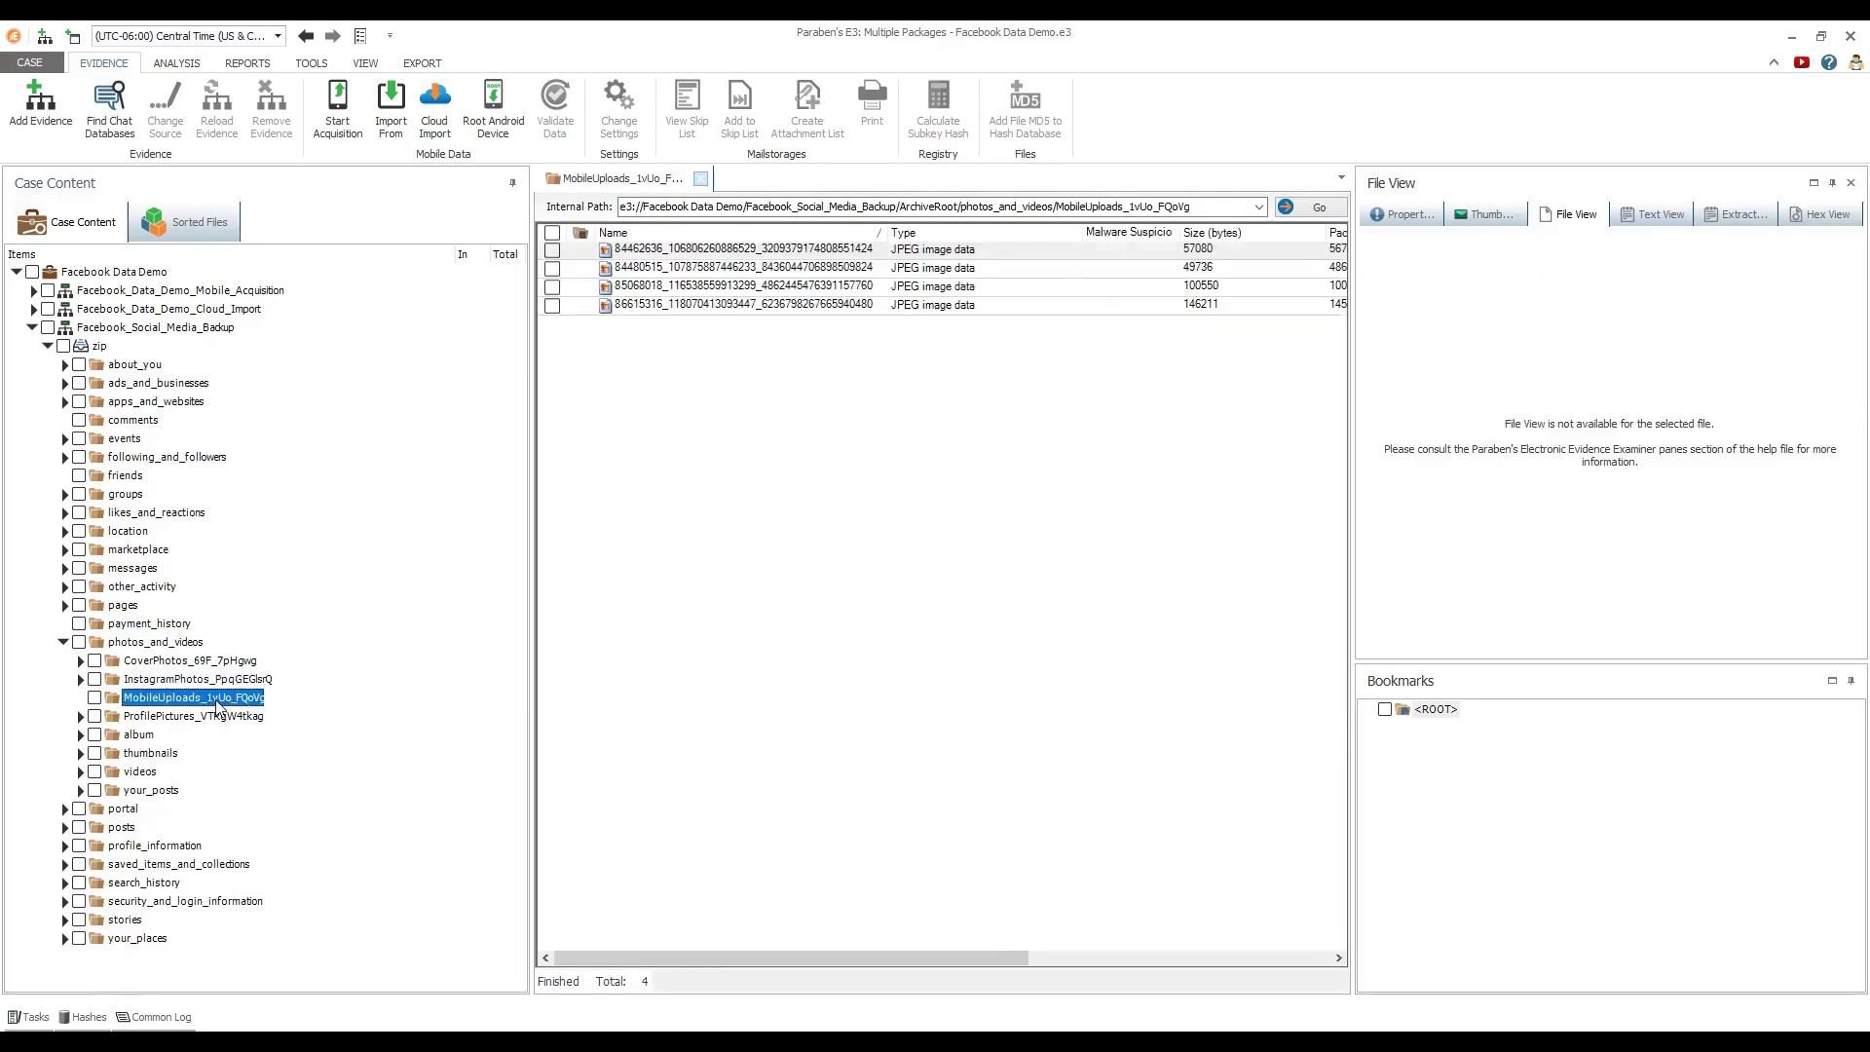
{"action": "left_click", "coordinate": [654, 251]}
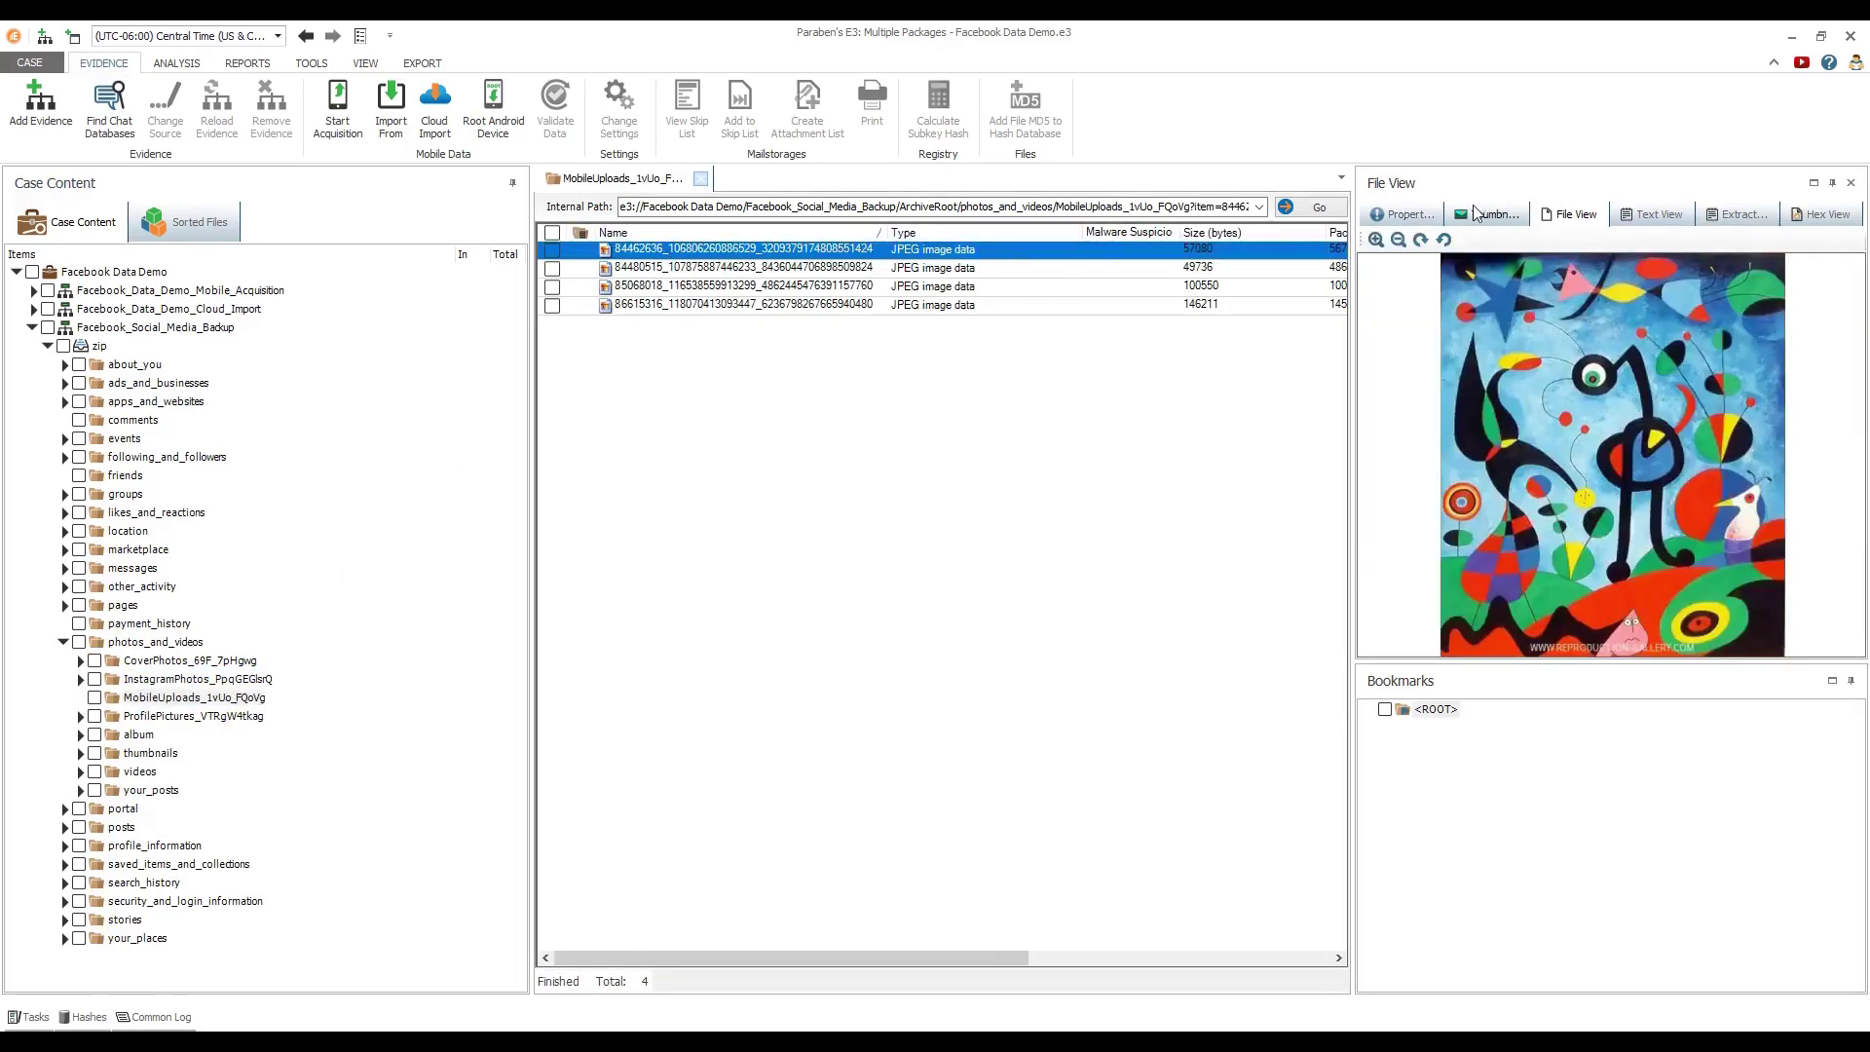
{"action": "left_click", "coordinate": [1485, 215]}
Render your_posts_1.html and your_search_history.html from the posts and search_history folders
{"action": "left_click", "coordinate": [118, 828]}
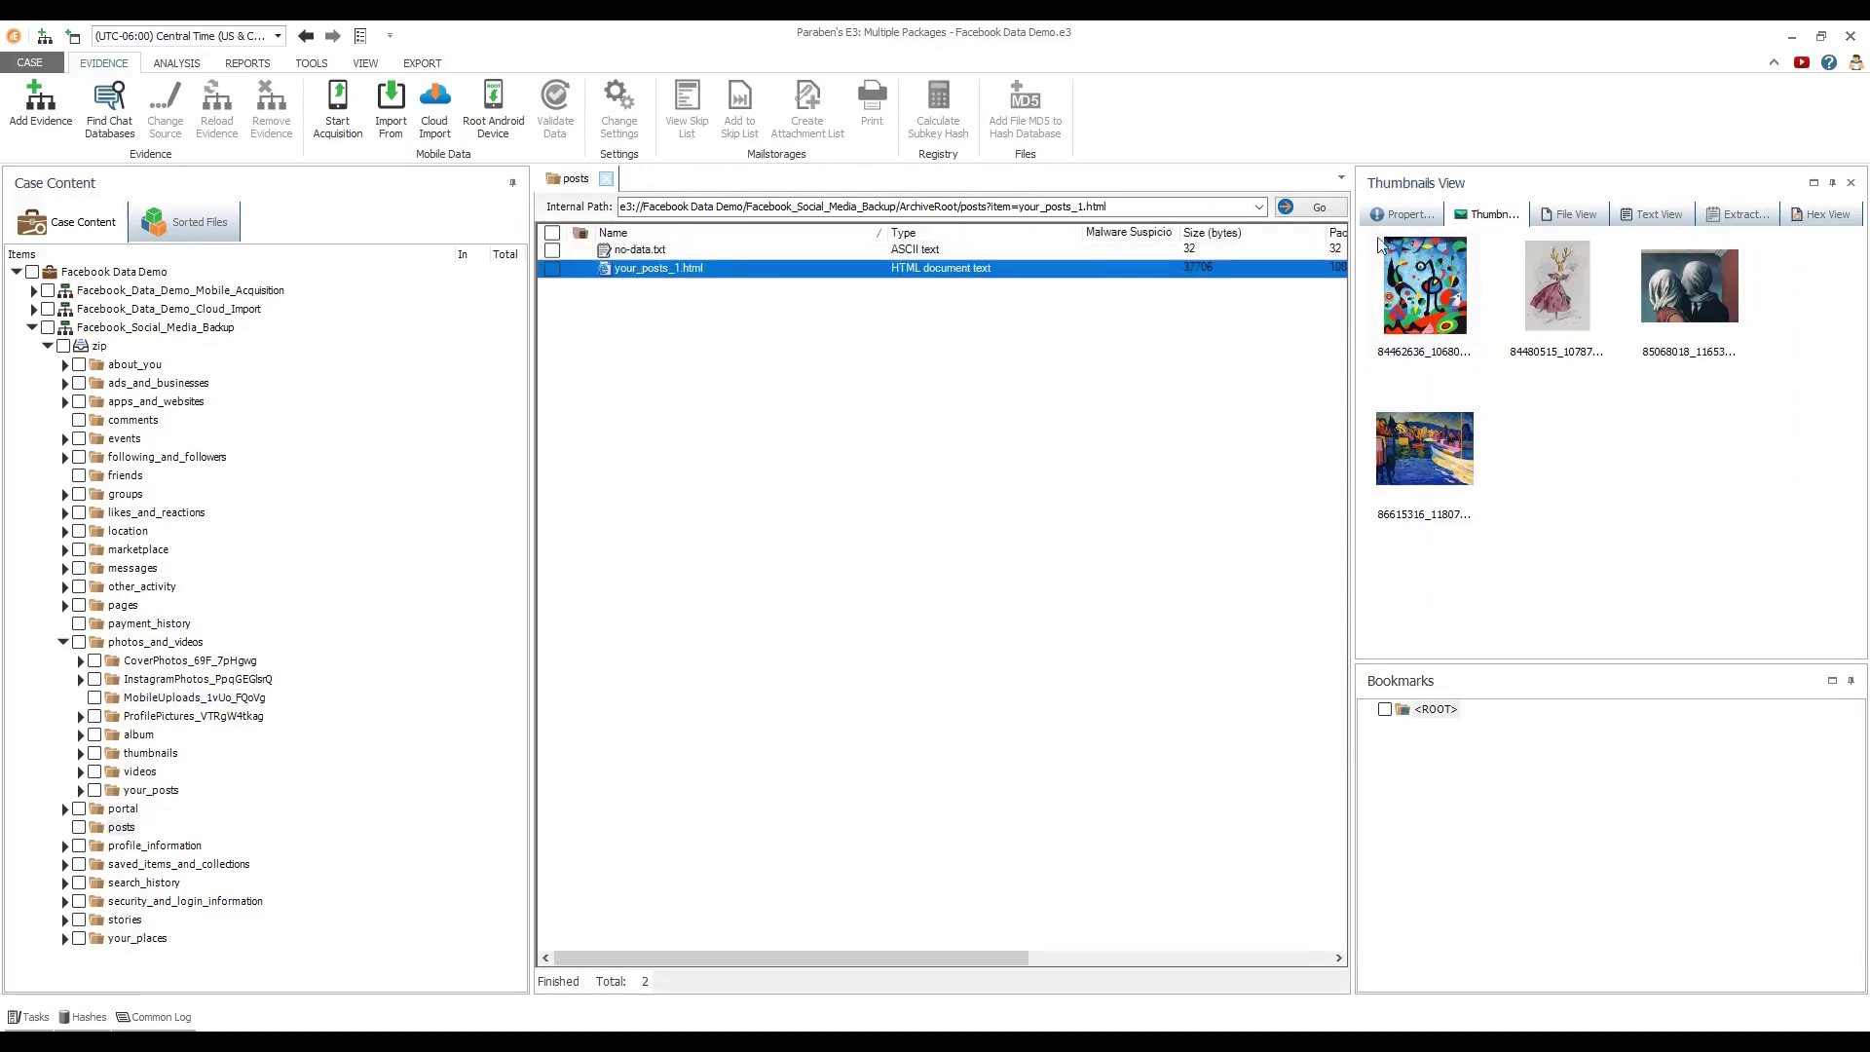
{"action": "left_click", "coordinate": [1569, 214]}
{"action": "left_click_drag", "start_coordinate": [1857, 268], "coordinate": [1861, 400]}
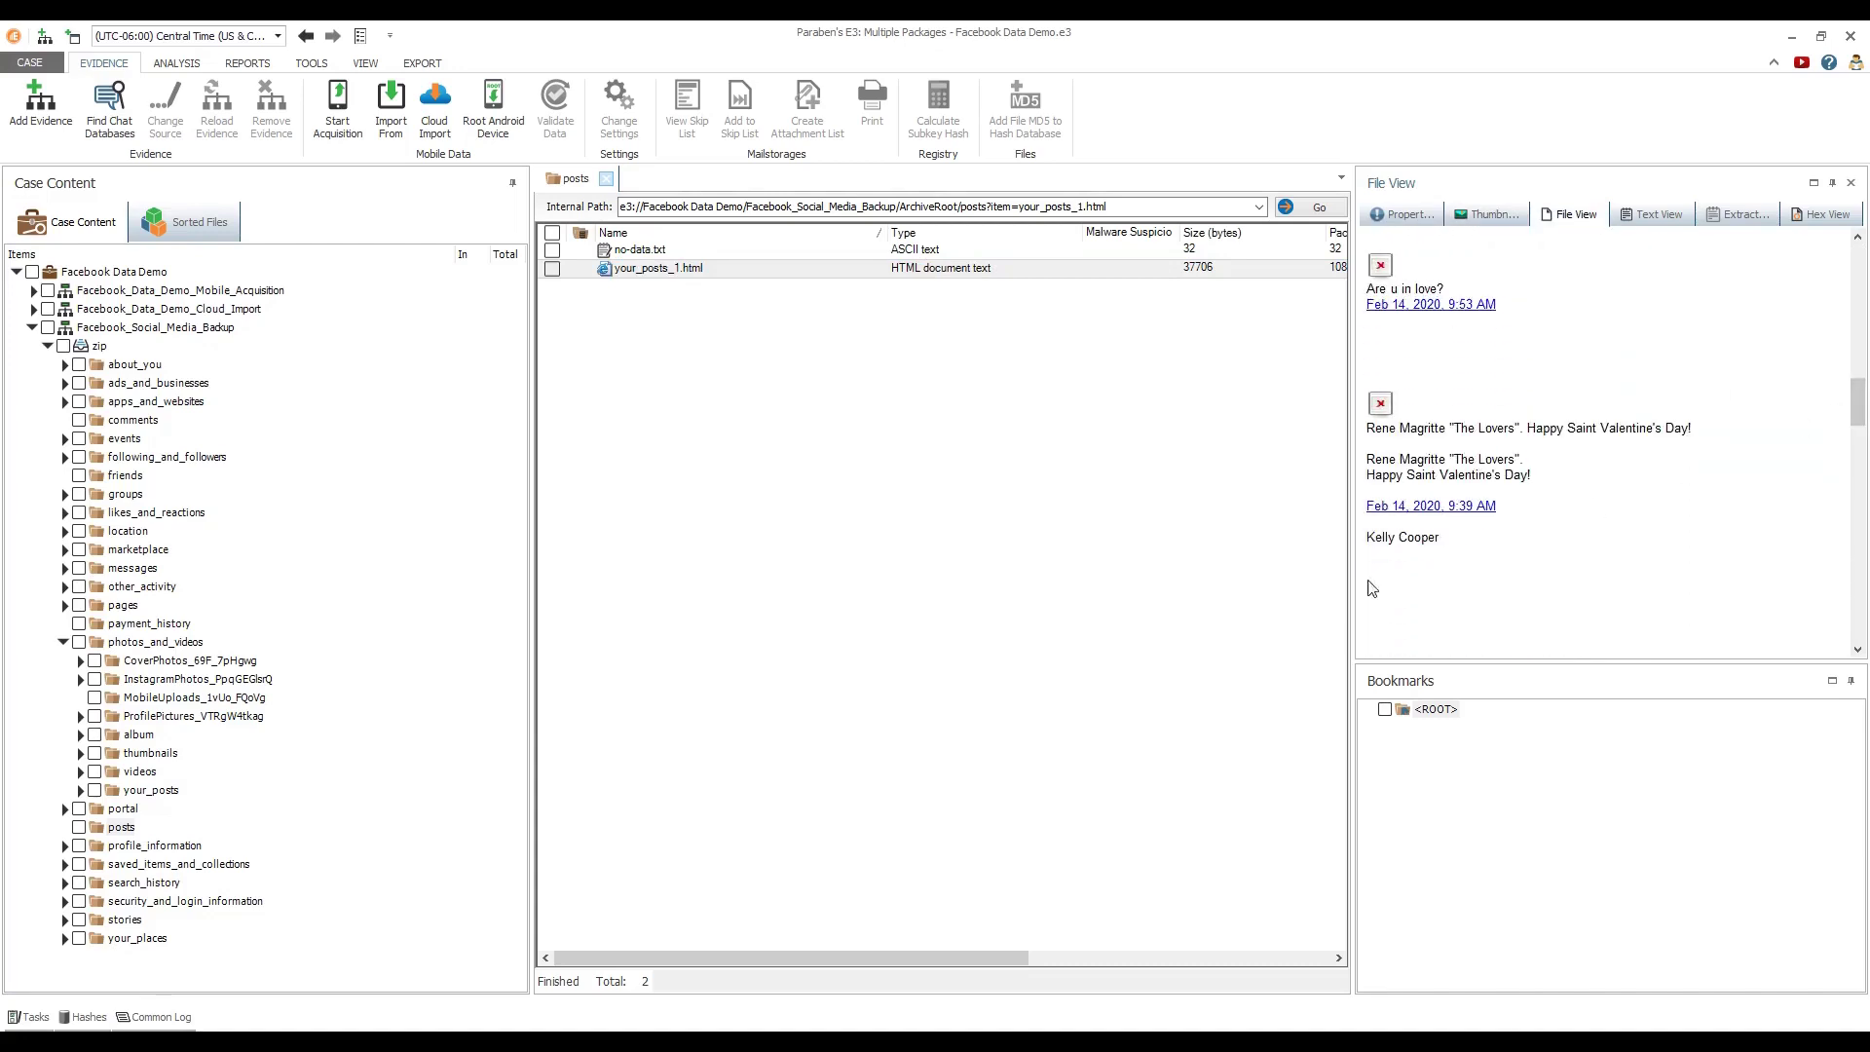
{"action": "left_click", "coordinate": [144, 882]}
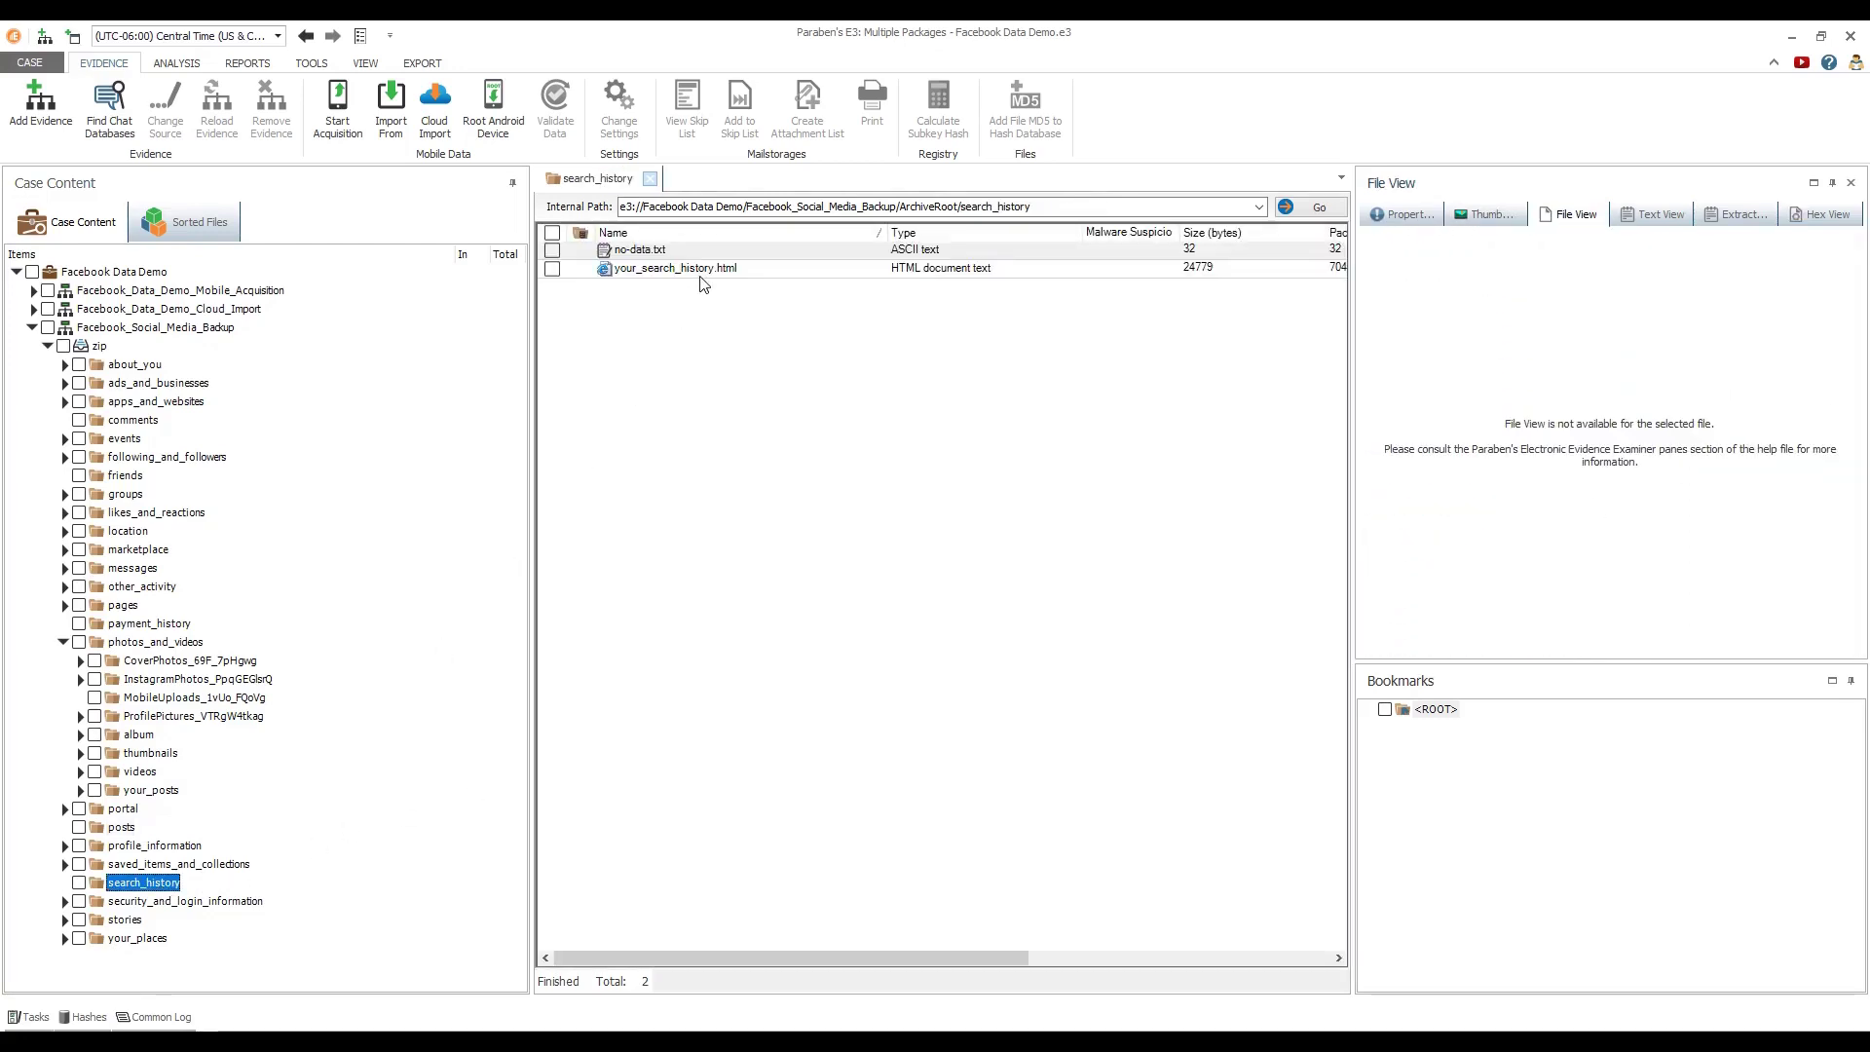
{"action": "left_click", "coordinate": [706, 282]}
{"action": "left_click_drag", "start_coordinate": [1849, 287], "coordinate": [1865, 458]}
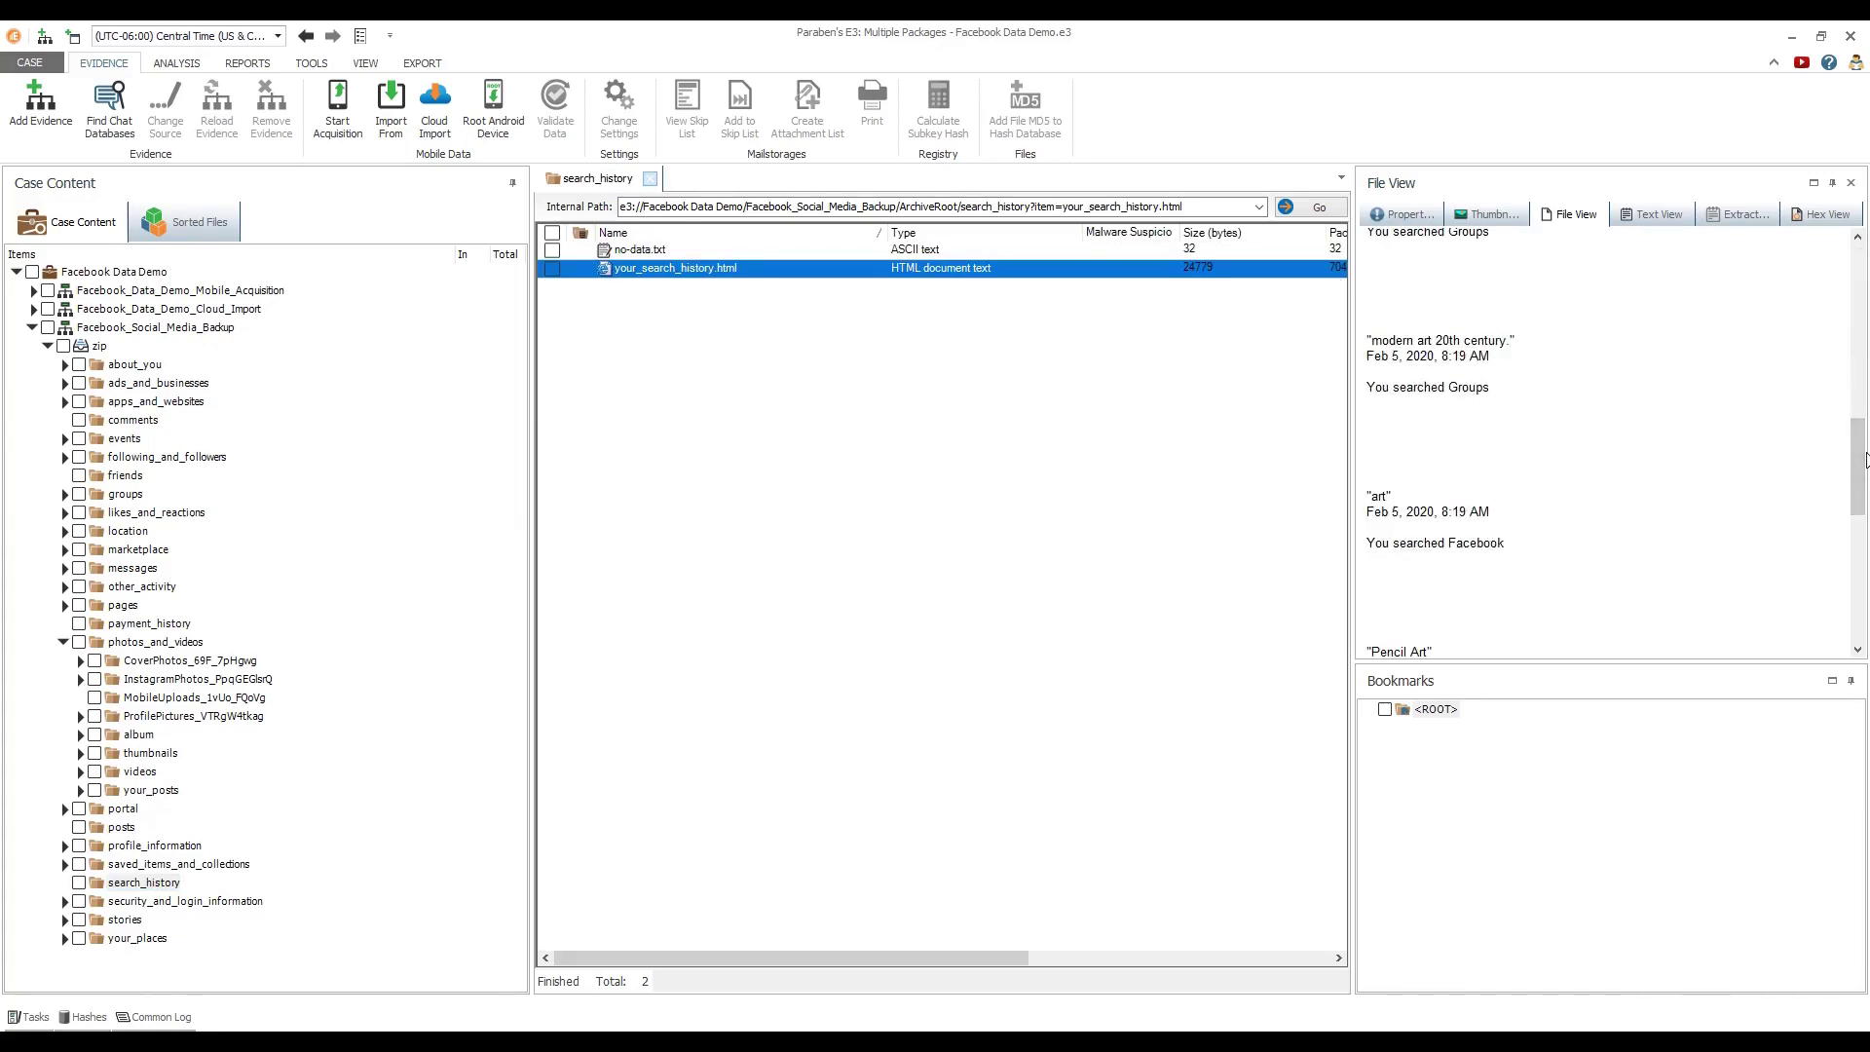